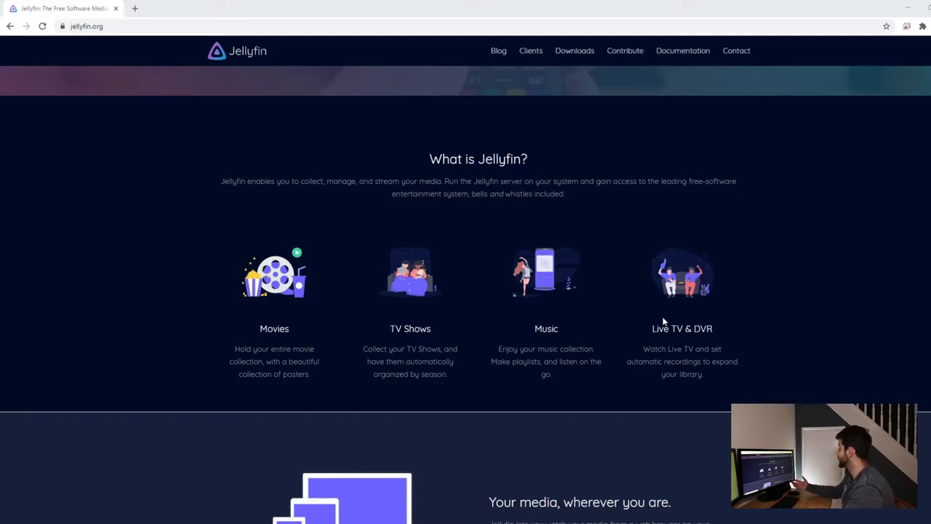
Browse the Jellyfin website's Clients page, scrolling through its TV and mobile app sections.
scroll(662, 321, down, 3)
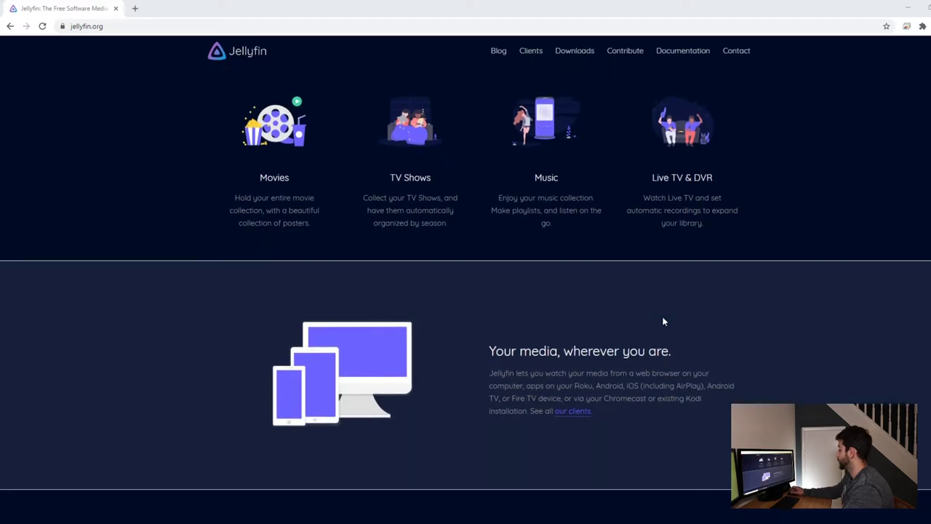
scroll(663, 320, up, 5)
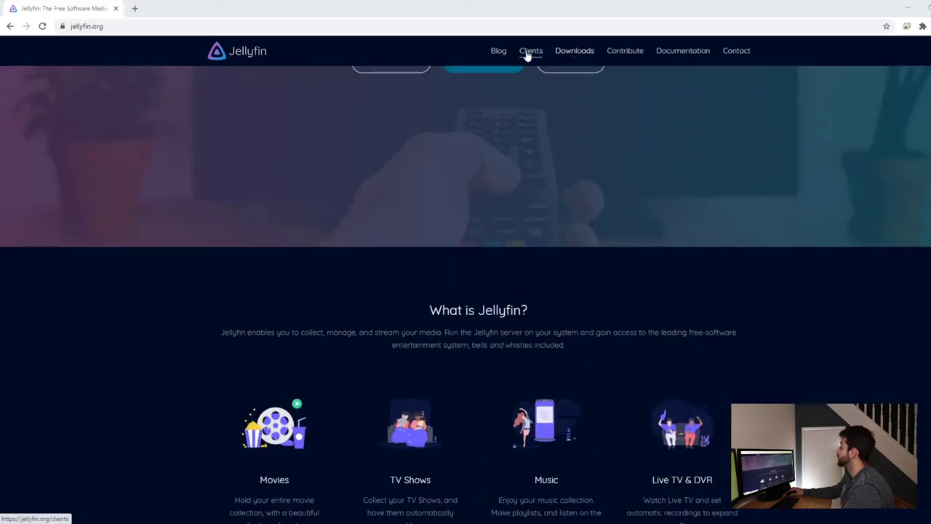
click(529, 56)
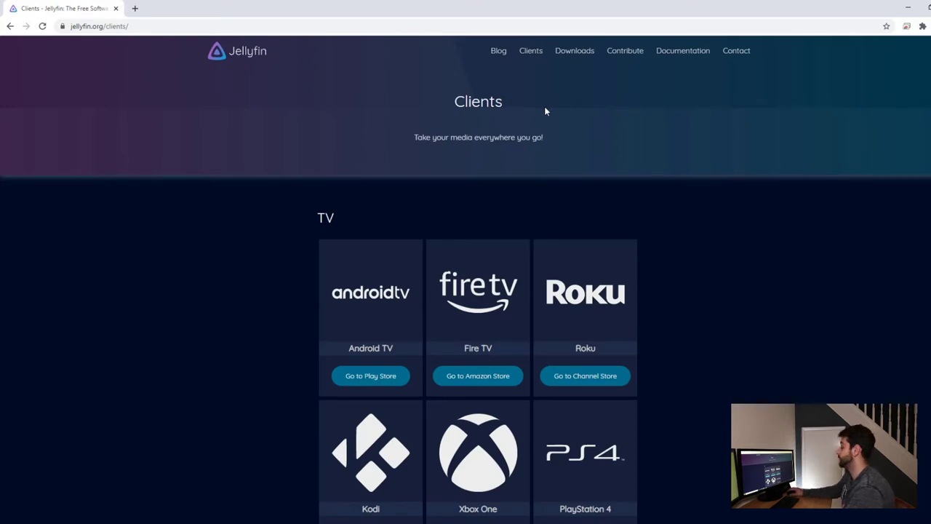
scroll(545, 110, down, 4)
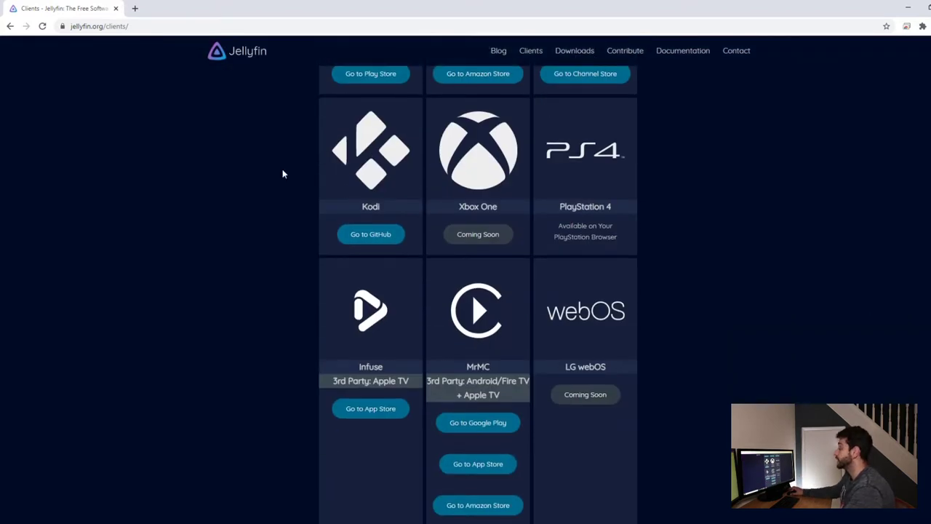
scroll(599, 307, down, 3)
scroll(599, 308, down, 3)
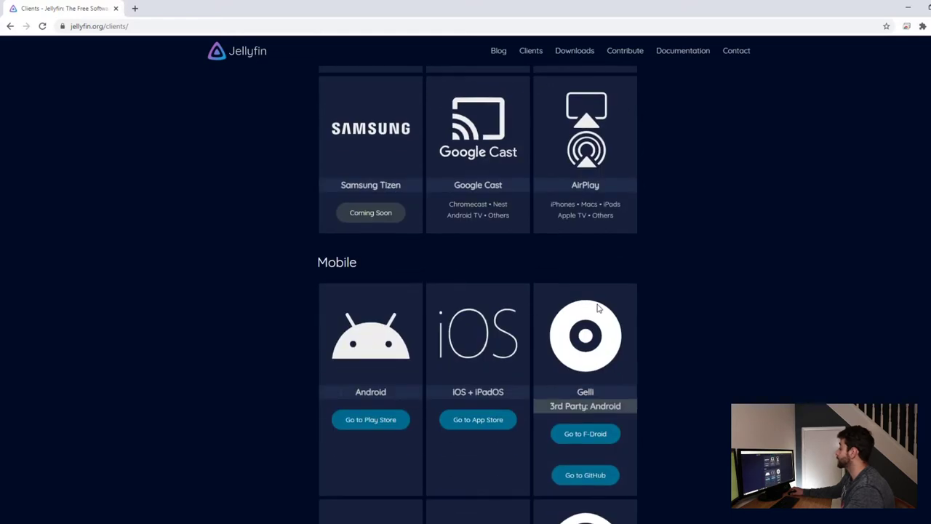
scroll(535, 218, down, 2)
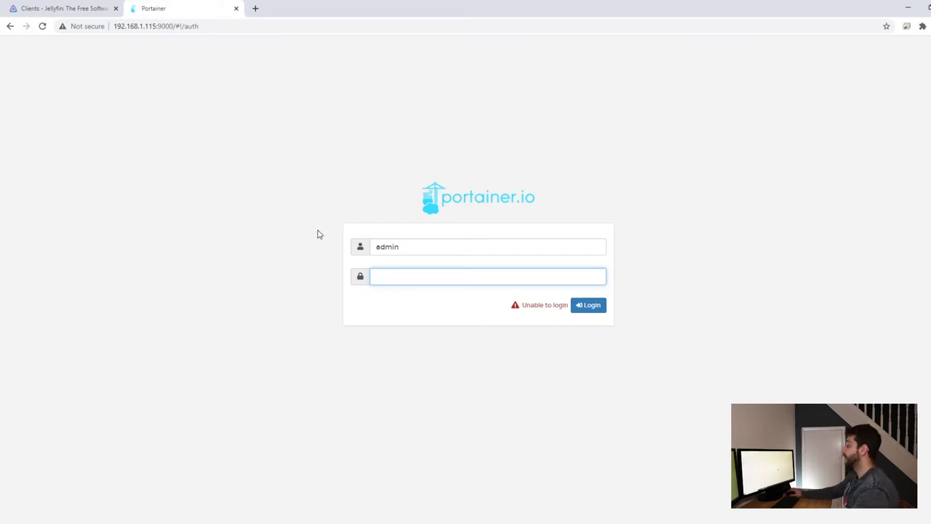
Sign in to Portainer and open the local environment's Stacks list, showing the existing emby stack.
text(••)
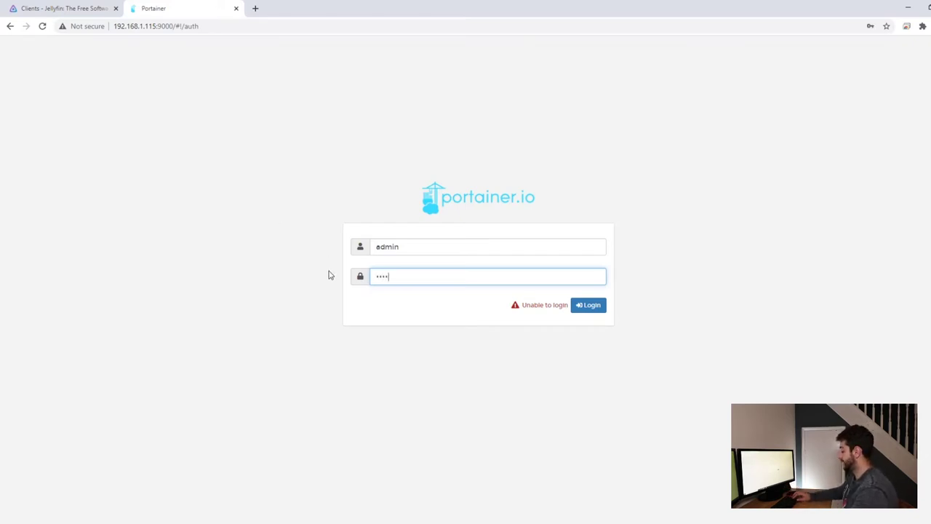
key(Return)
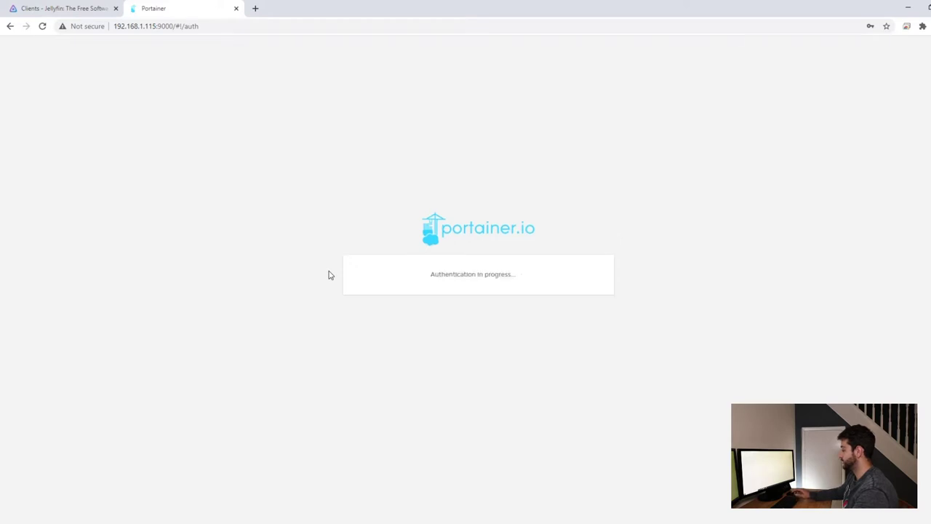
click(887, 42)
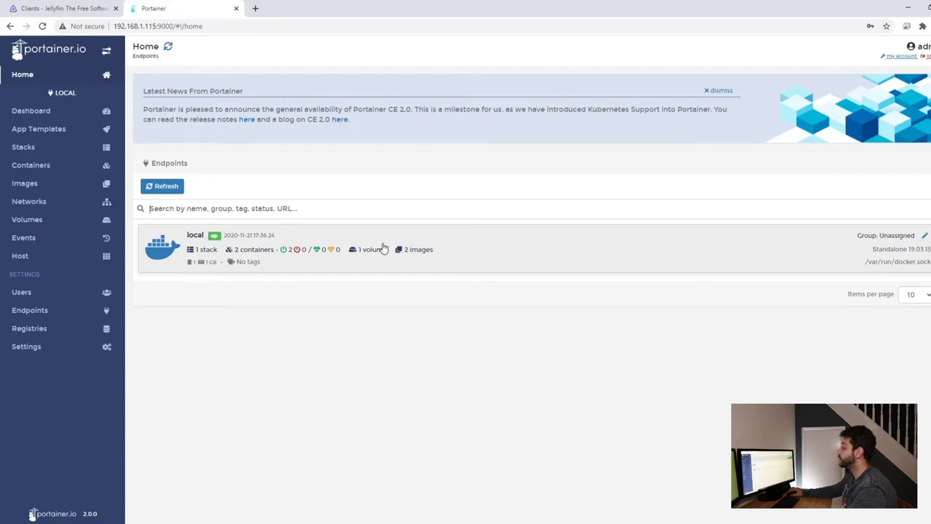
click(420, 239)
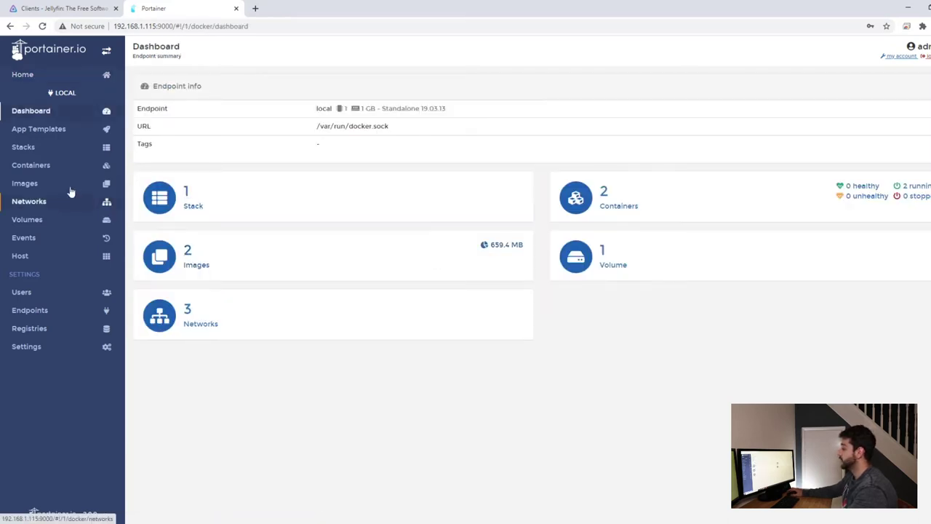
click(30, 150)
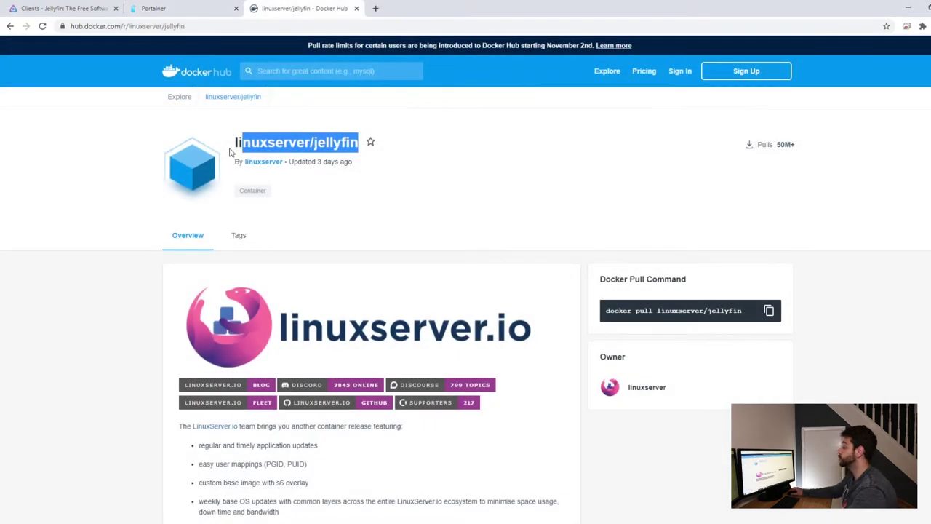
Select the linuxserver/jellyfin image name and check its x86-64 amd64-latest architecture tag.
click(235, 129)
drag(358, 143, 374, 206)
scroll(374, 207, down, 3)
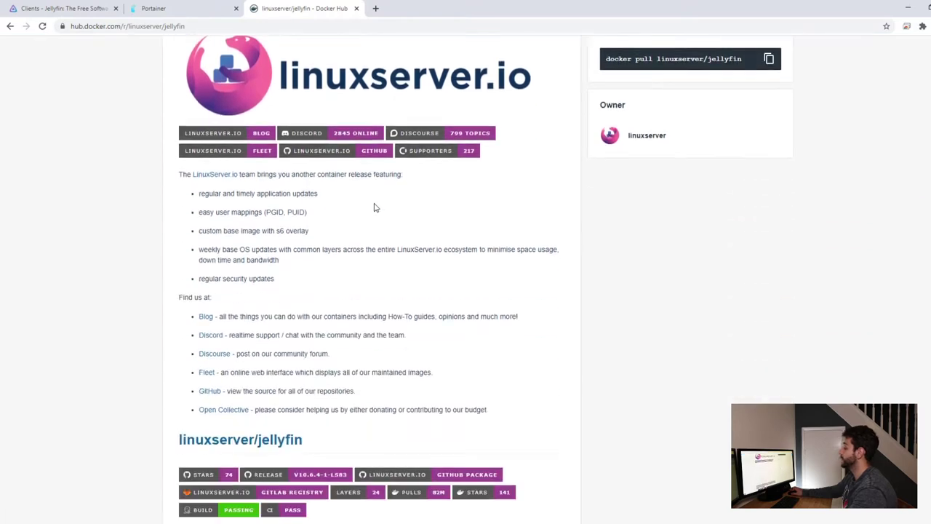
scroll(374, 207, down, 2)
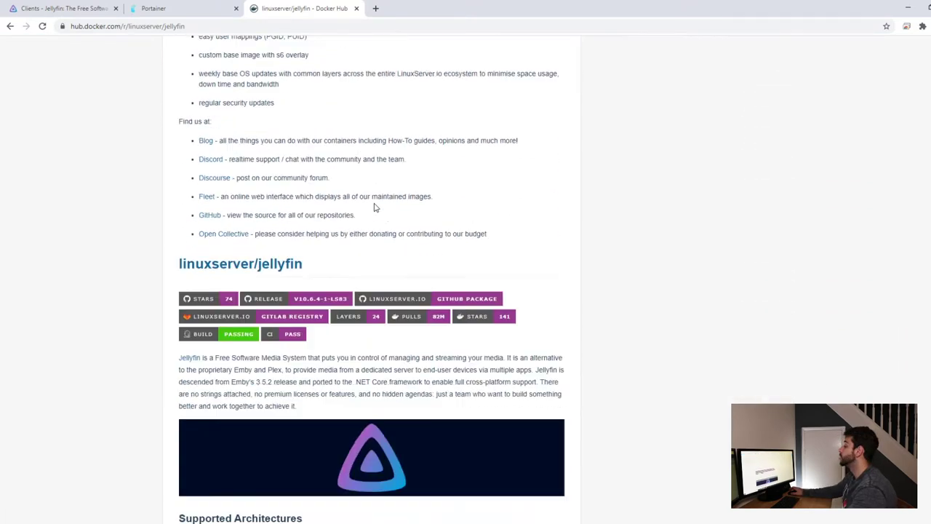
scroll(374, 208, down, 5)
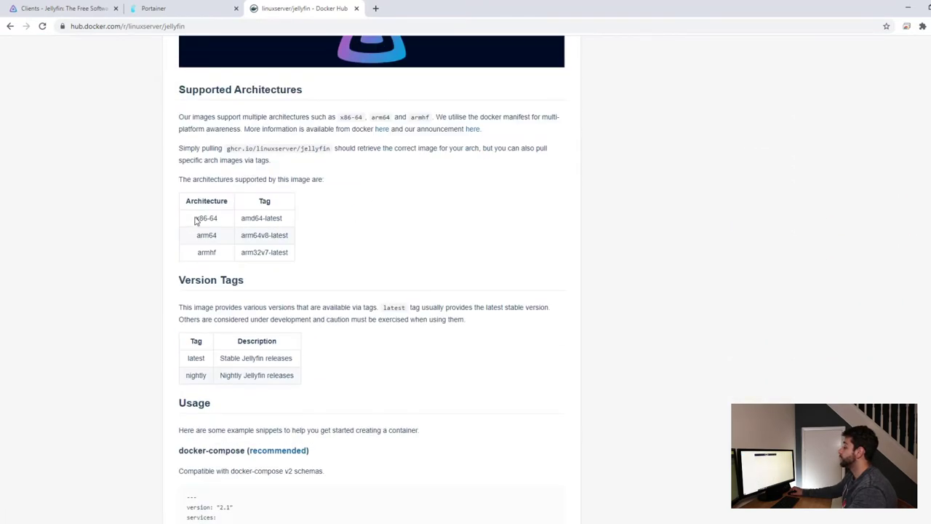
drag(189, 220, 284, 230)
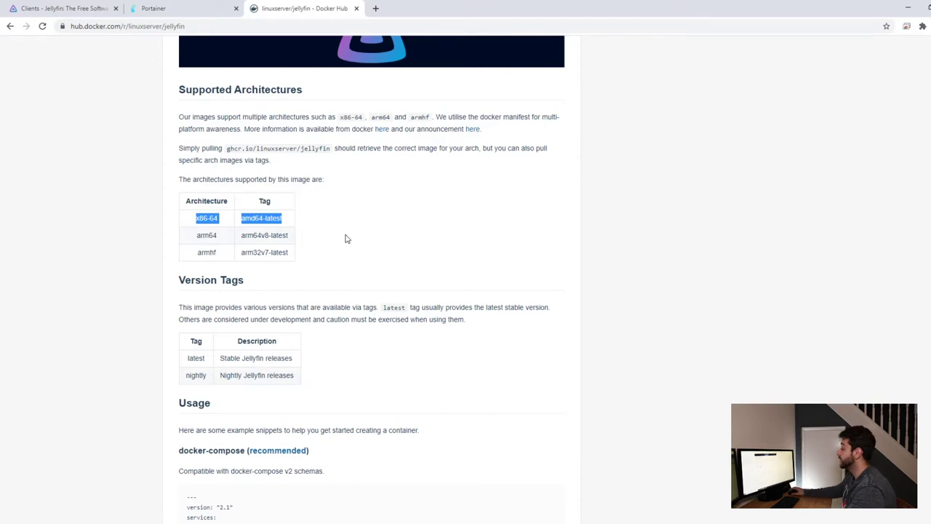
Select the entire recommended docker-compose example under Usage.
scroll(201, 242, down, 3)
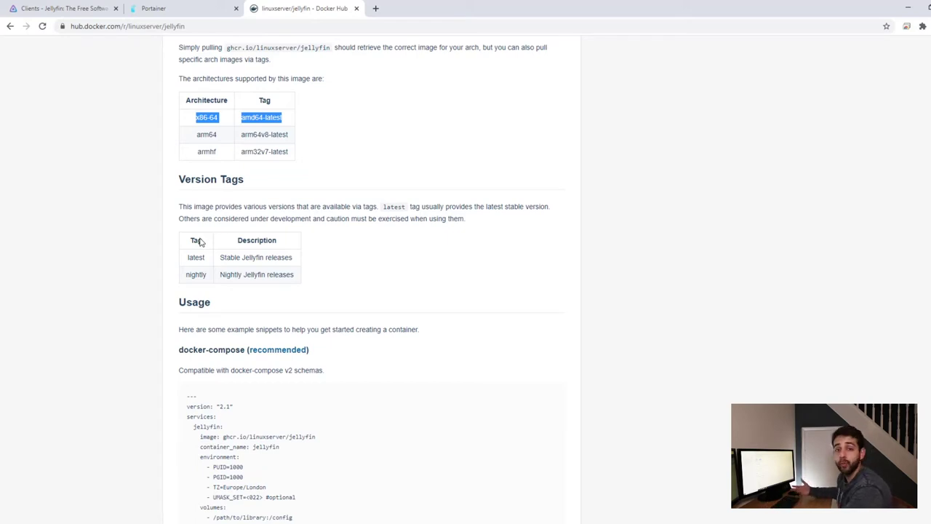
scroll(201, 242, down, 5)
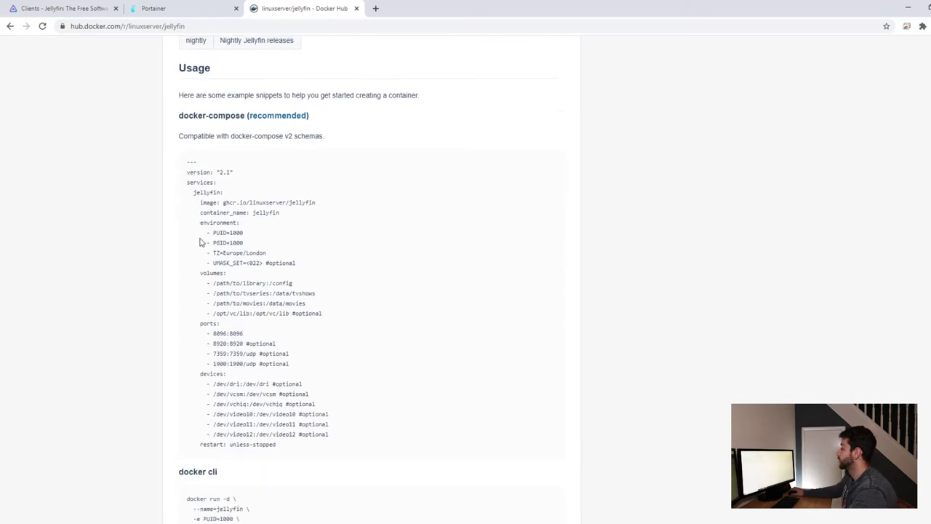
drag(177, 95, 249, 106)
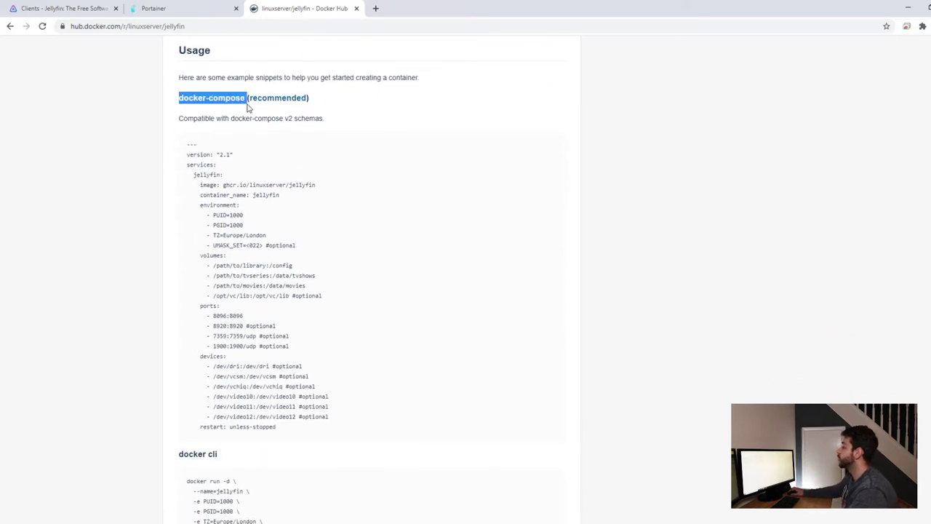
drag(186, 148, 338, 429)
key(ctrl+c)
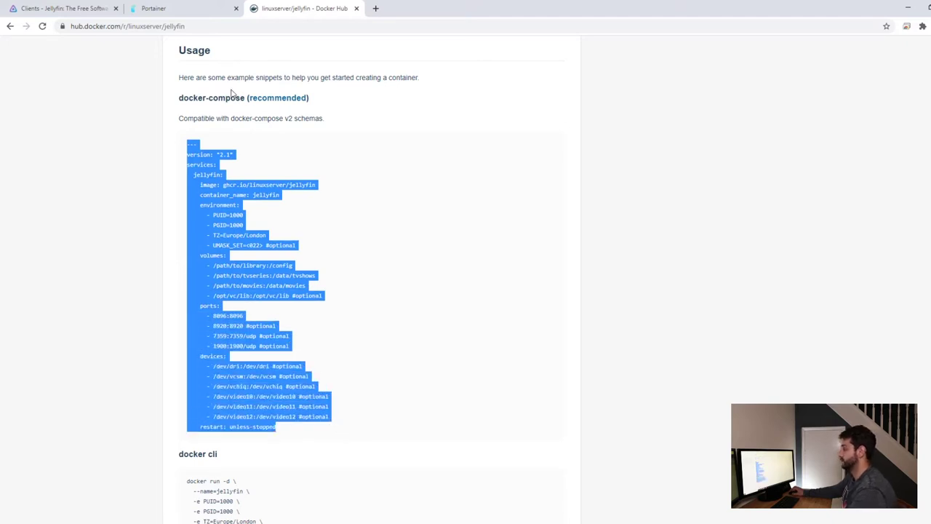
Start a new Portainer stack named jellyfin.
click(178, 13)
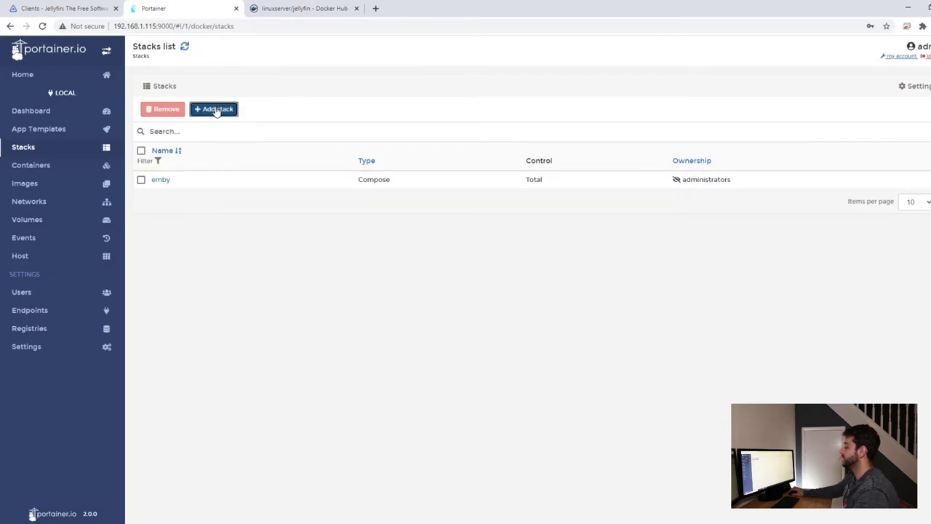
click(216, 109)
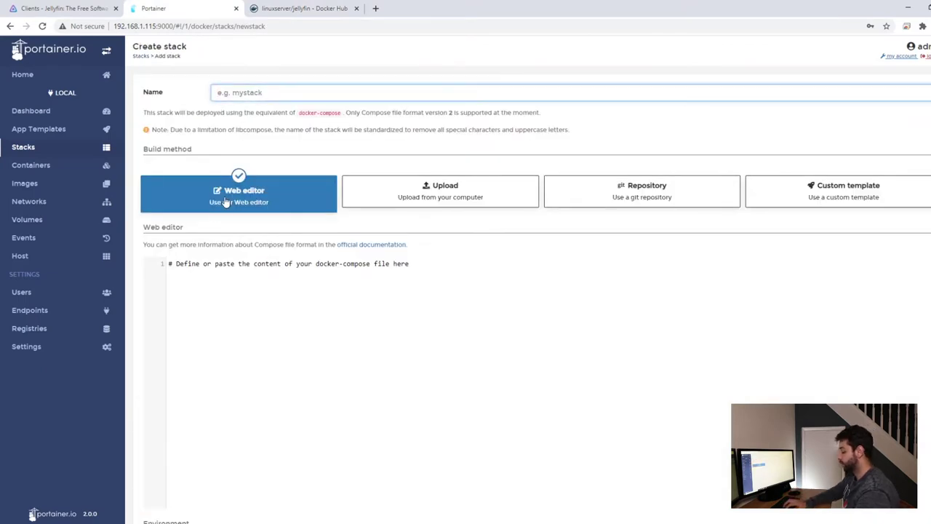
text(Je)
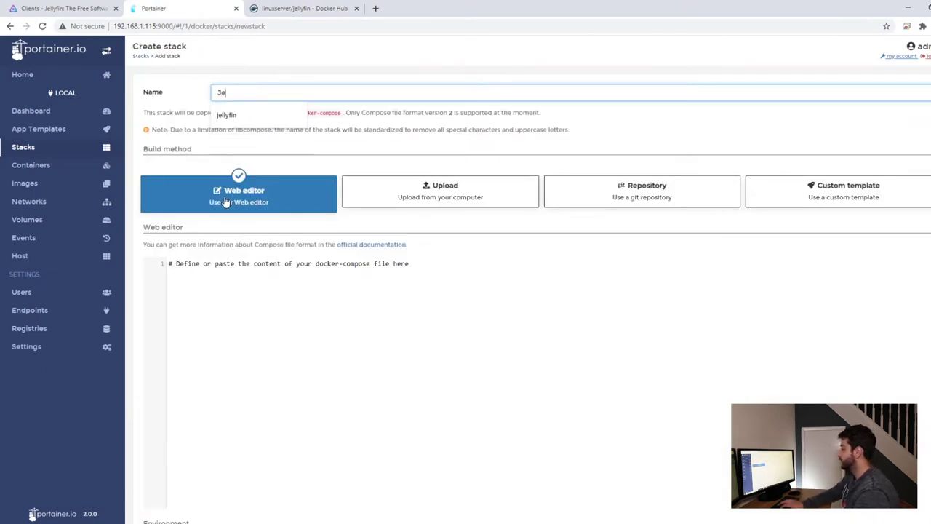
key(Down)
key(Return)
Paste the copied docker-compose file into the Web editor and review its PUID and PGID lines.
click(231, 279)
key(ctrl+v)
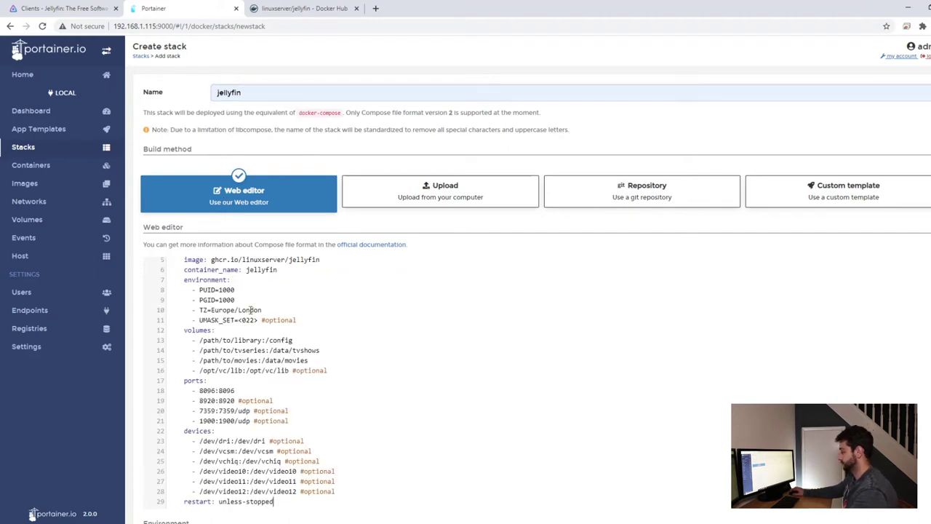
scroll(250, 310, down, 1)
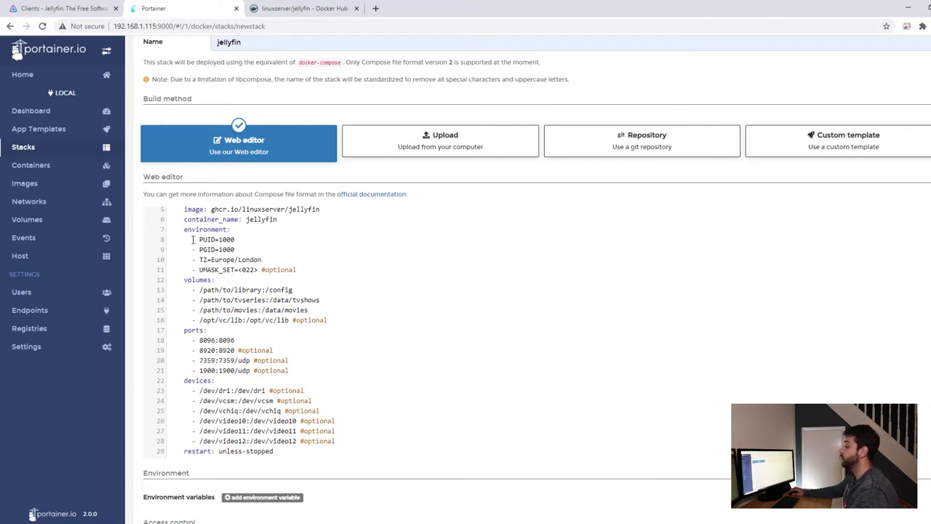
drag(193, 240, 250, 250)
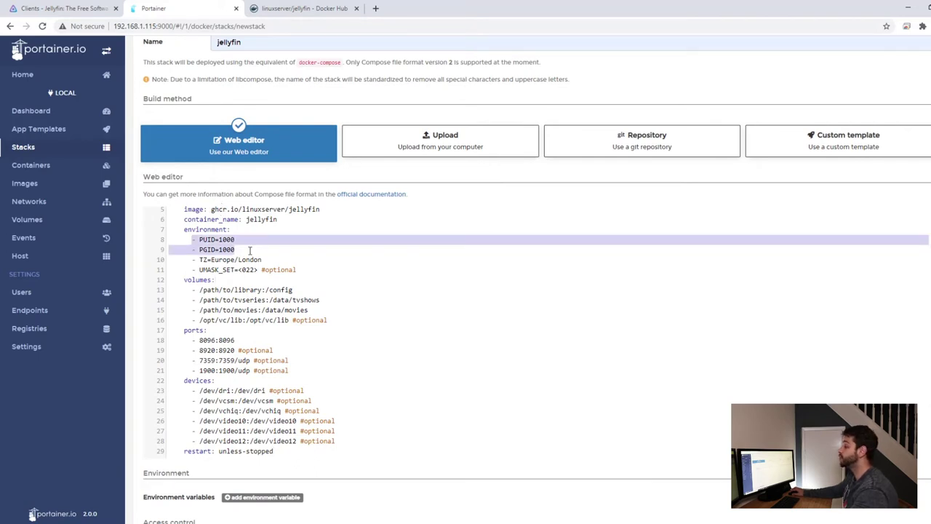
drag(0, 149, 182, 153)
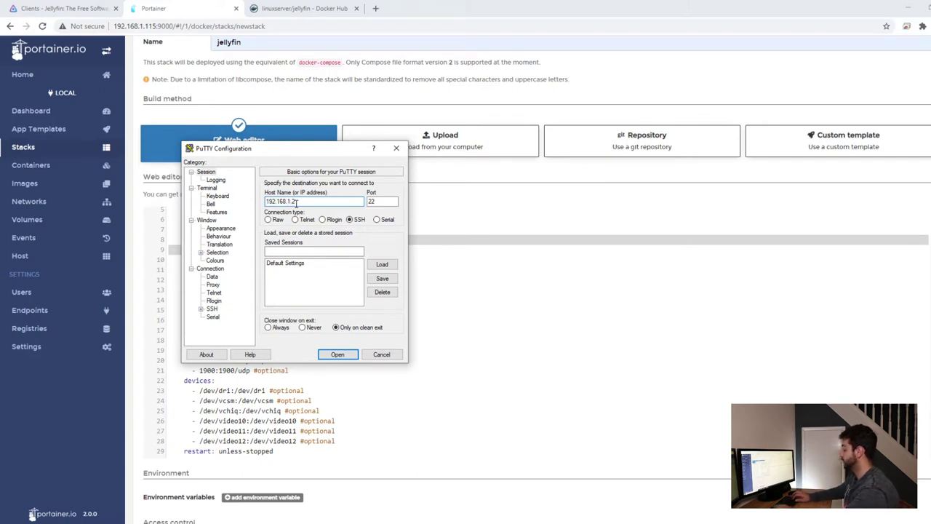
Open a PuTTY SSH session to 192.168.1.115 on port 22, then reorder the openmediavault tab.
text(15)
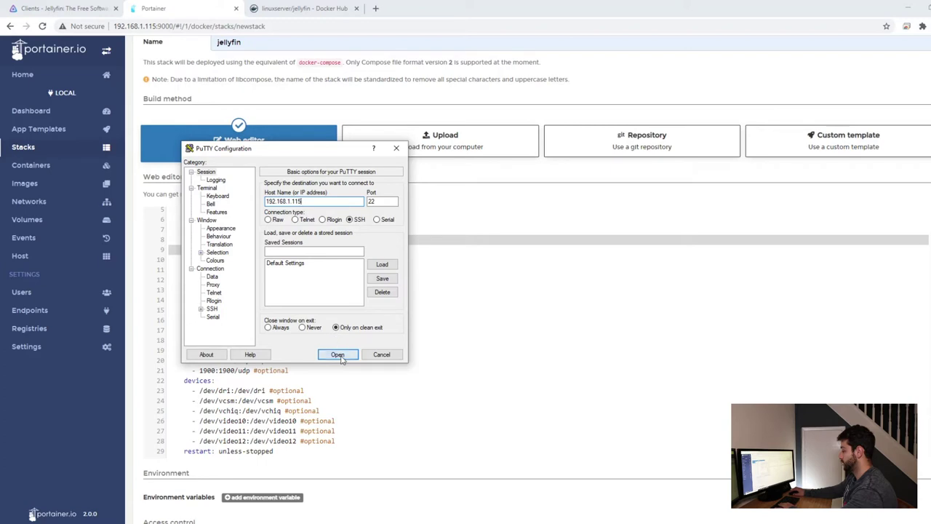
click(338, 354)
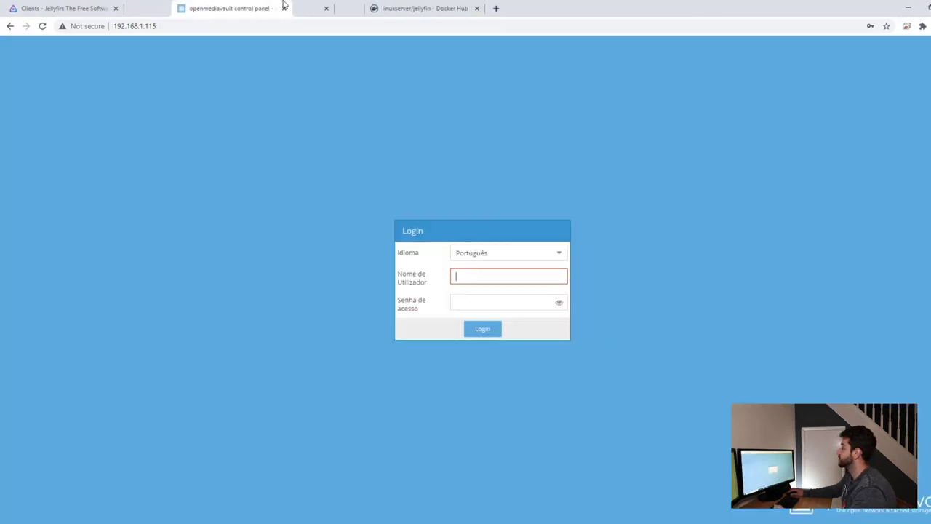
drag(254, 8, 458, 8)
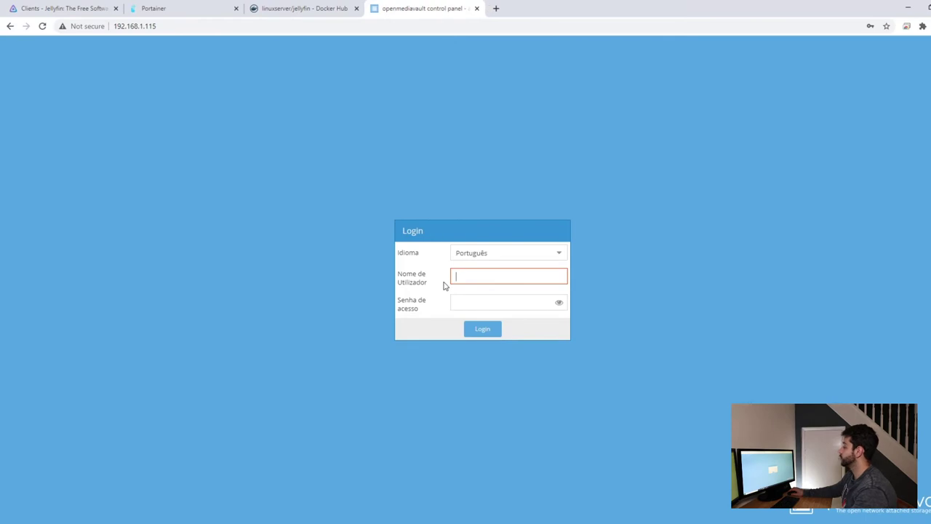
Sign in to the openmediavault control panel with the admin username and password.
click(478, 275)
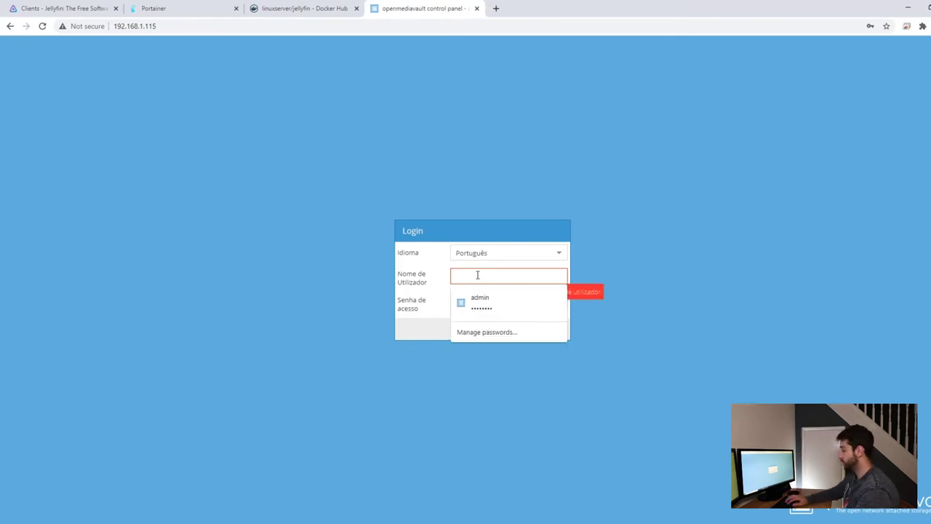
text(admin)
key(Tab)
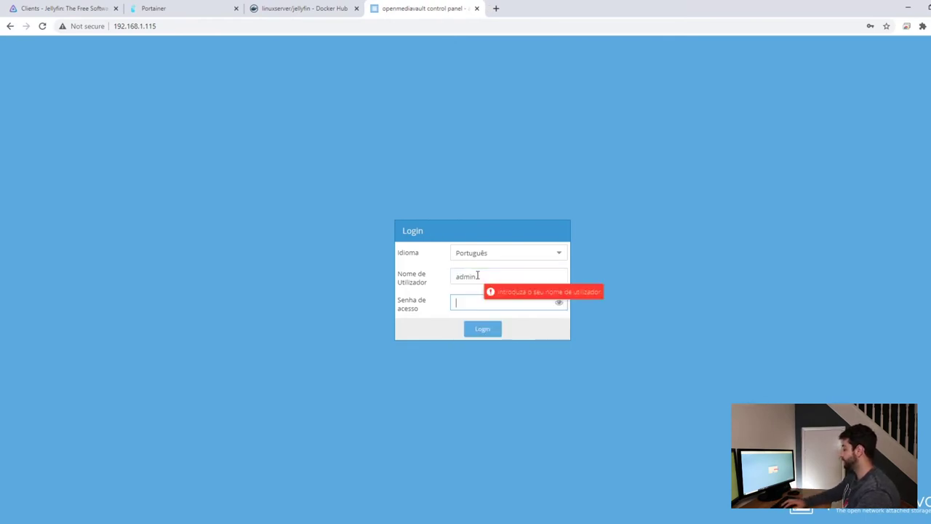
text(openmediavault)
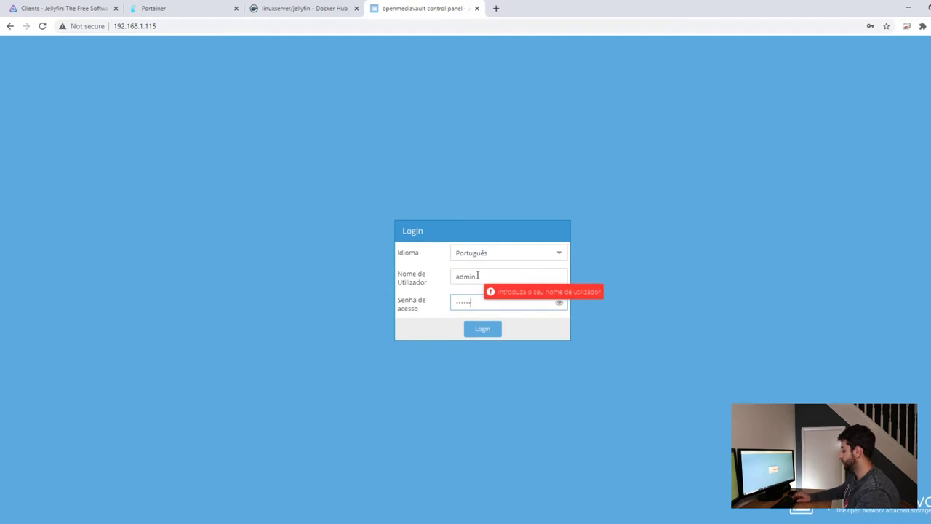
key(Return)
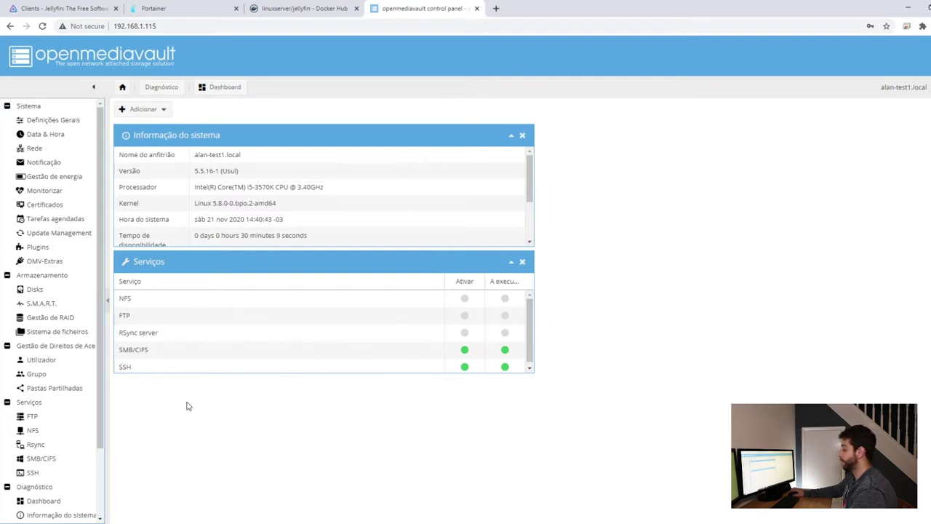
Review the SSH service settings, the shared folders, and the SMB/CIFS shares list.
click(33, 472)
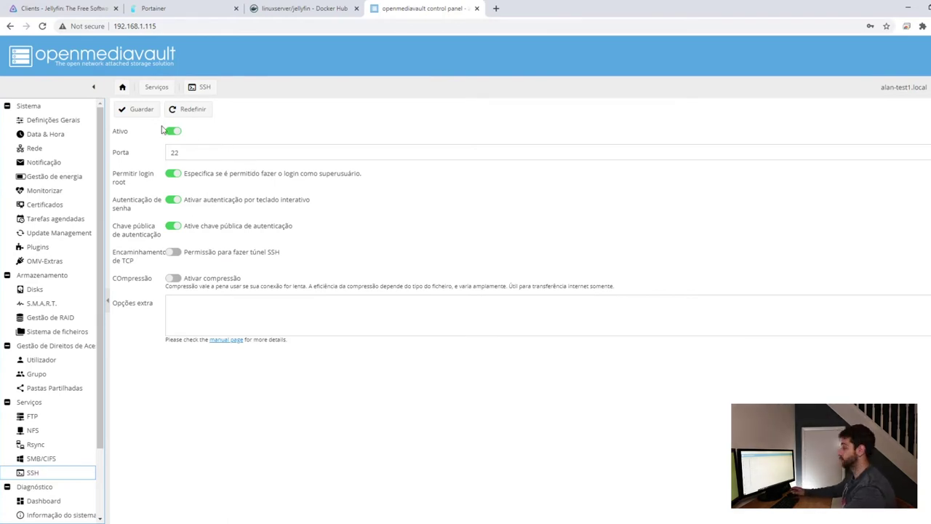
click(169, 133)
click(54, 388)
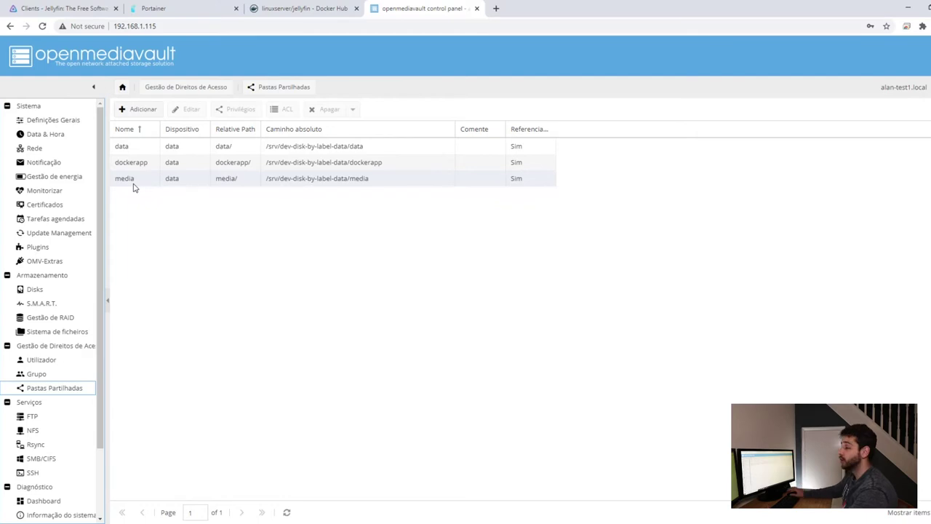
click(55, 460)
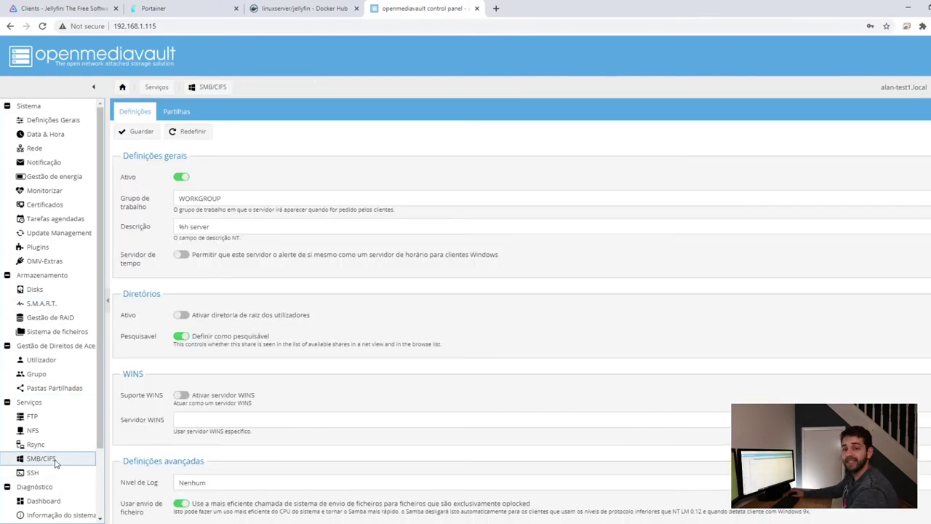
click(182, 113)
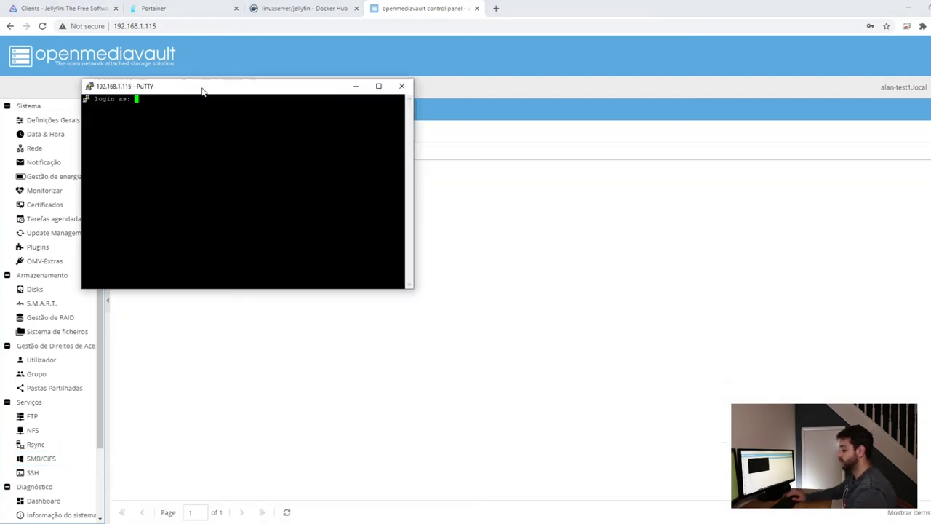
Log into the server as root and run 'id user', confirming uid 1000 and gid 100.
text(root)
key(Return)
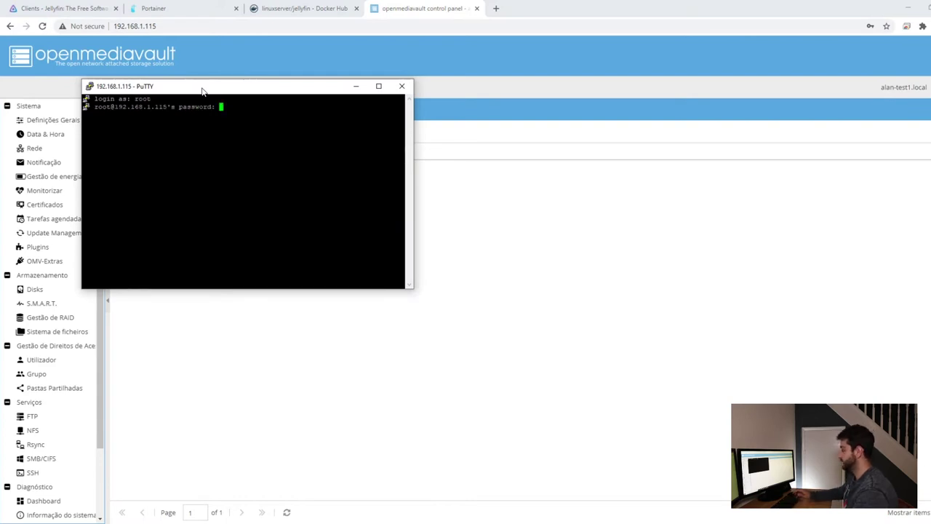
key(Return)
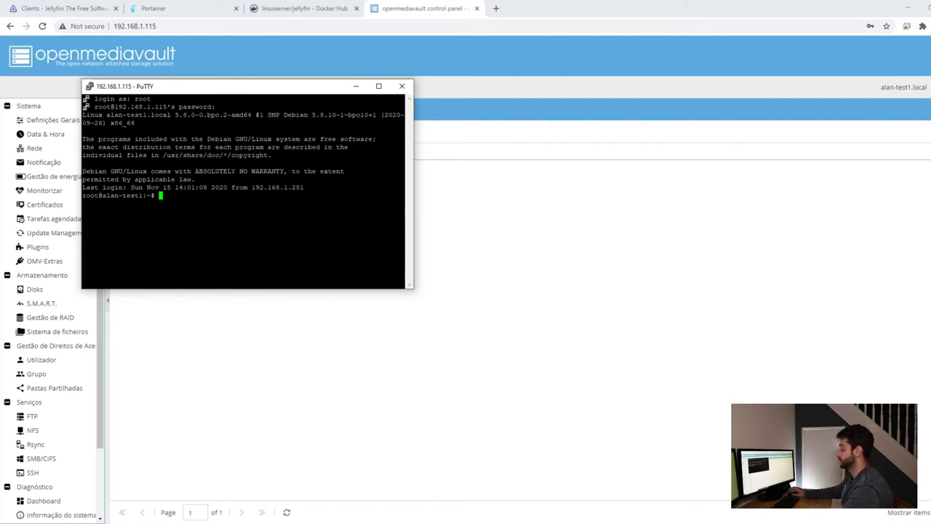
text(id user)
key(Return)
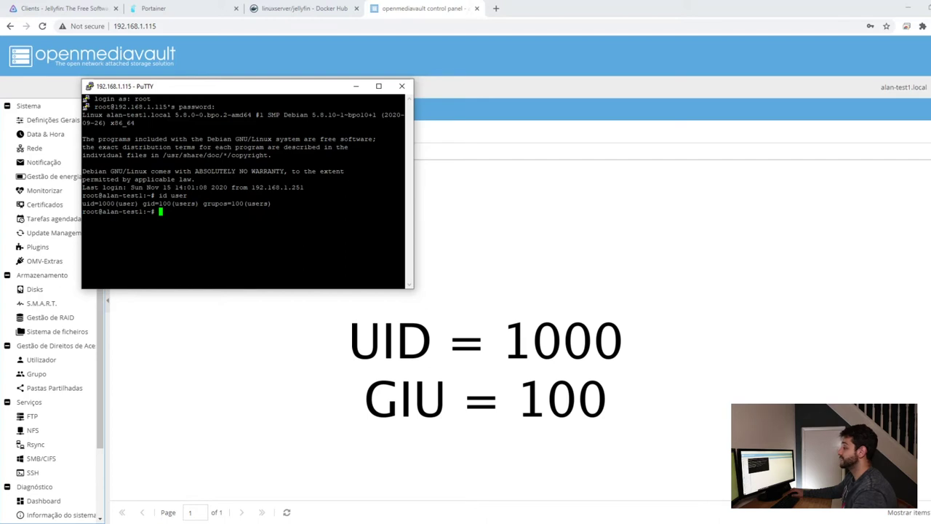
click(355, 86)
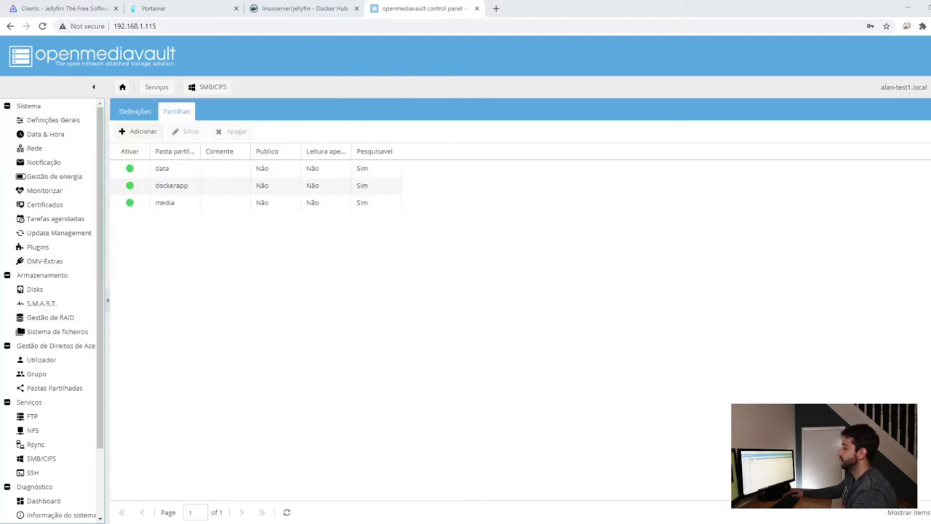
In the jellyfin compose file, change PGID from 1000 to 100 and the timezone from Europe/London to Brazil.
click(161, 8)
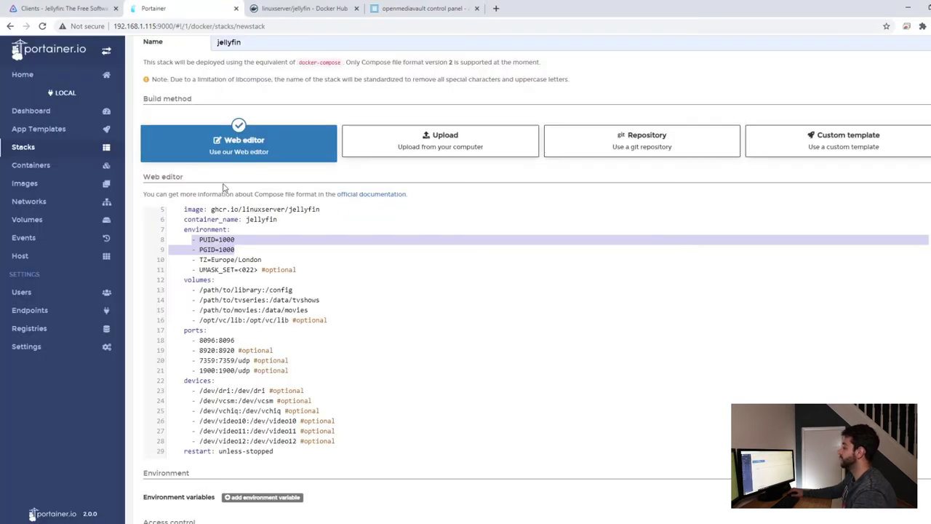
click(238, 237)
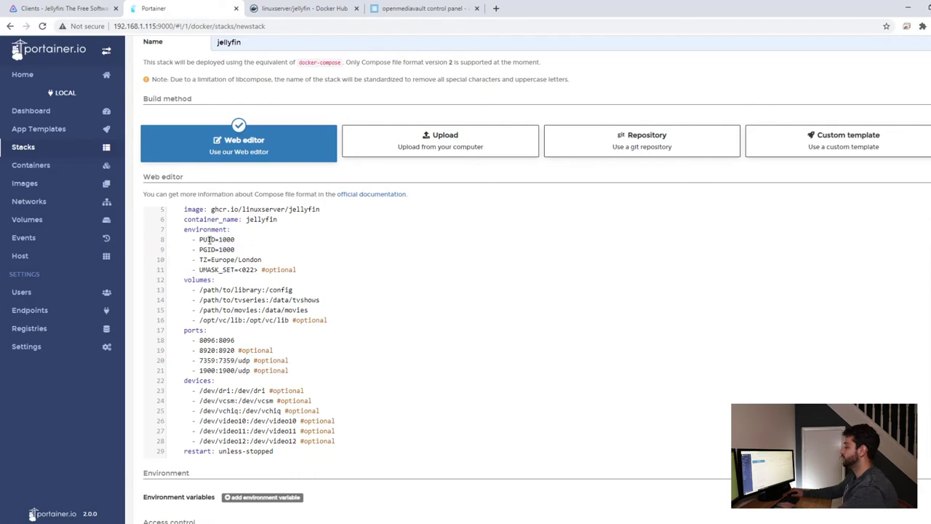
click(238, 250)
key(BackSpace)
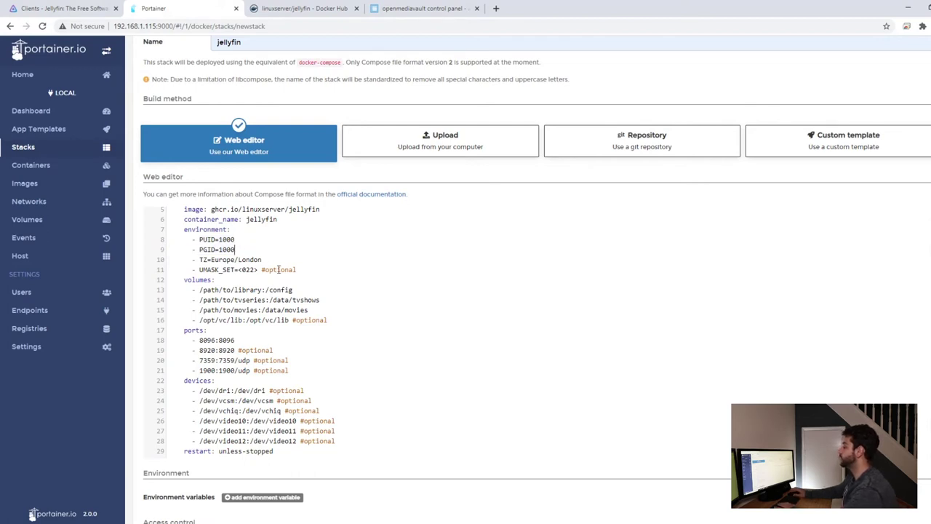
drag(266, 260, 210, 261)
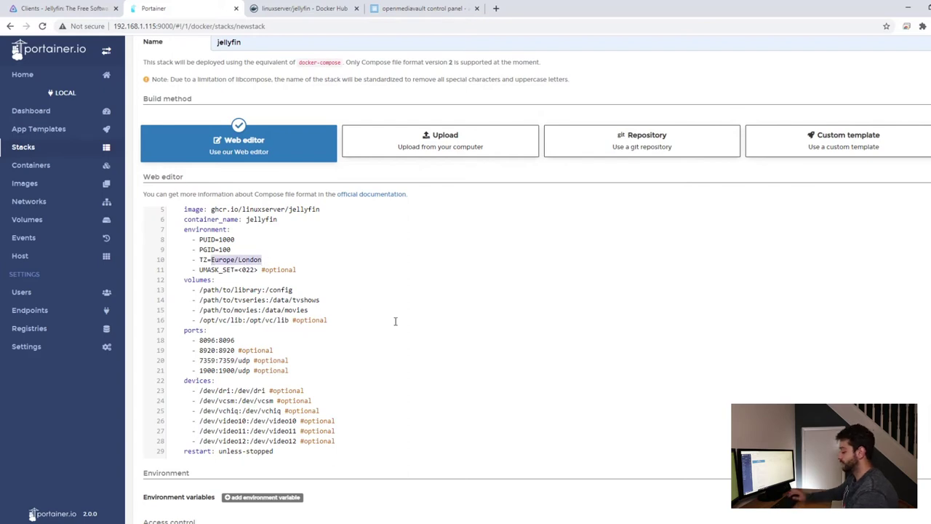
text(Brazil)
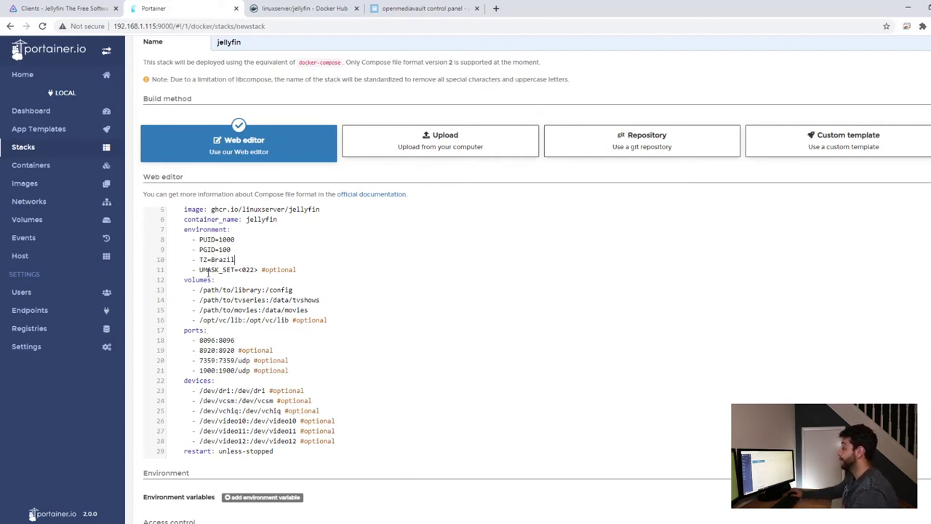
drag(208, 271, 273, 270)
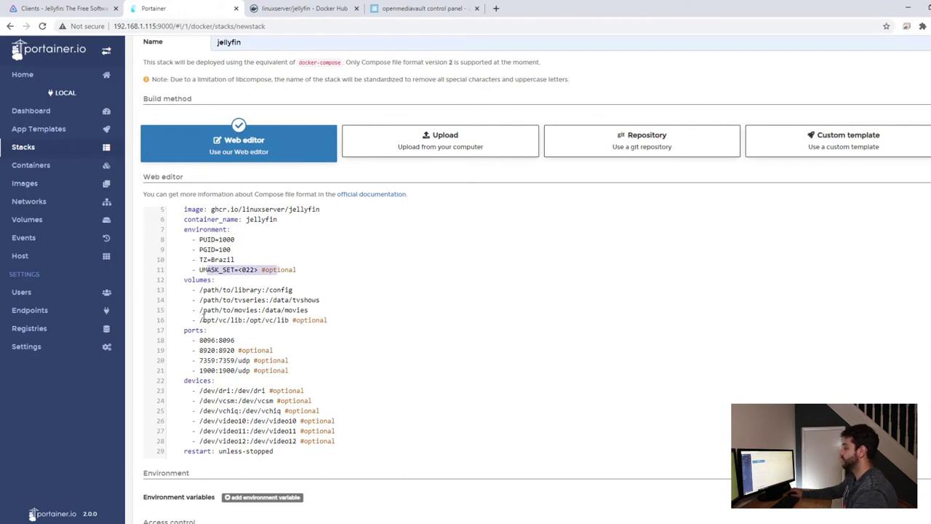
drag(204, 290, 267, 290)
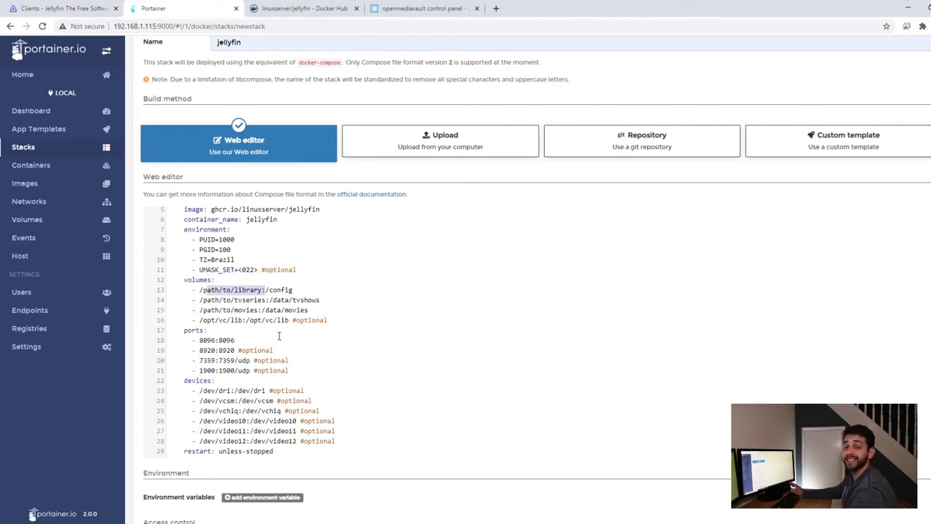
click(416, 6)
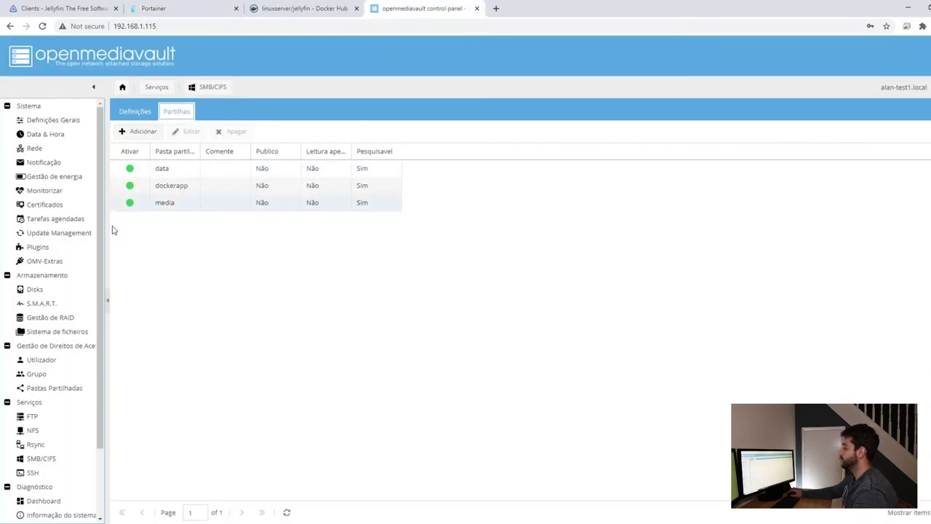
Read the absolute paths of the data, dockerapp and media shared folders, then return to Portainer.
click(60, 388)
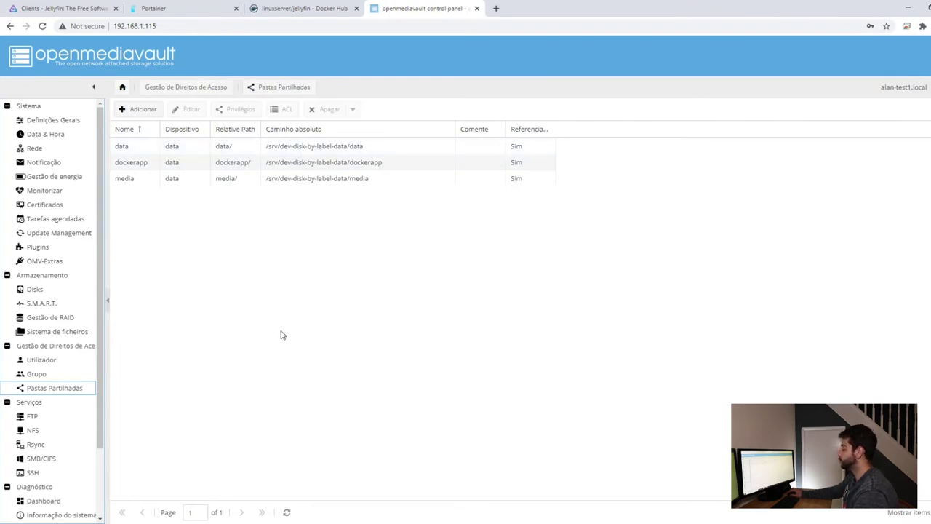
click(182, 8)
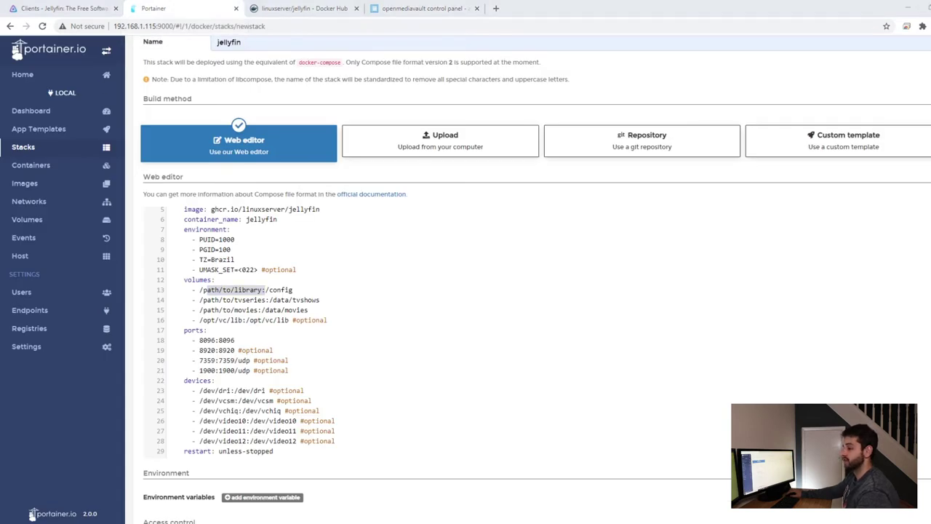
Replace the /path/to/library placeholder with the /srv/dev-disk-by-label-data dockerapp/jellyfin config path.
drag(261, 290, 200, 290)
text(/srv/dev-disk-by-label-data/dockerapp/jellyfin)
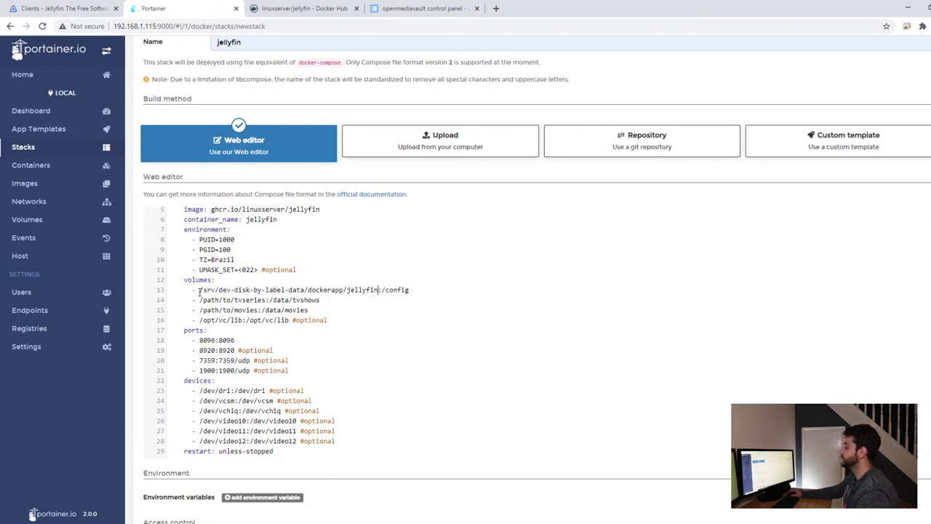
drag(307, 289, 379, 289)
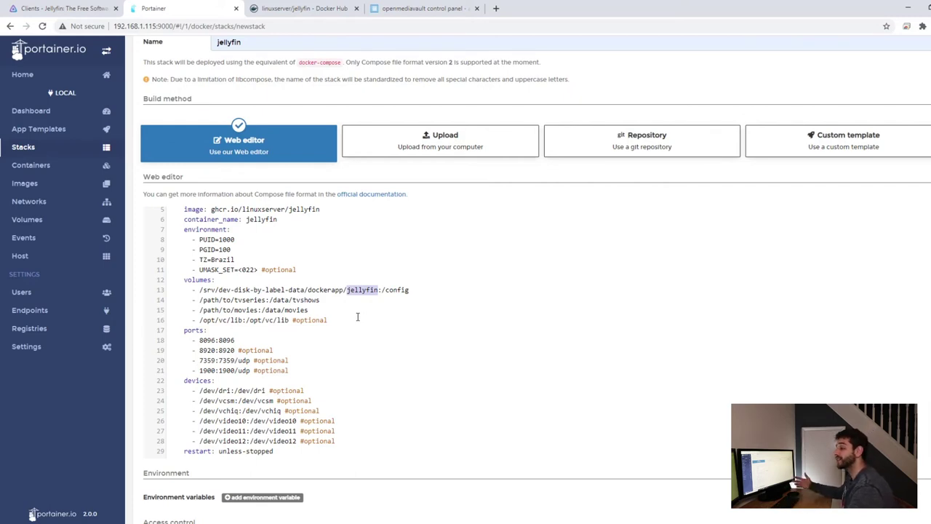
key(Right)
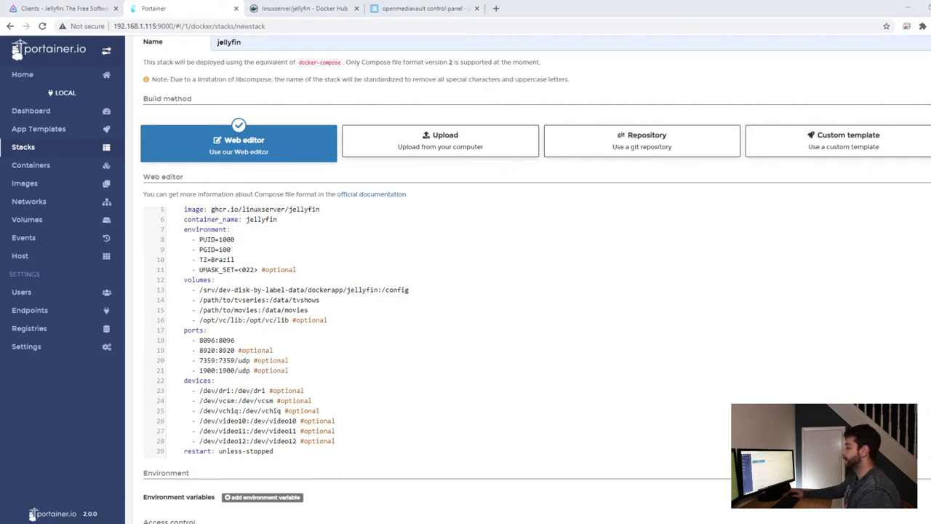
Map TV series to media/tv show and movies to media/media, then delete the /opt/vc/lib line.
drag(266, 300, 200, 300)
text(/srv/dev-disk-by-label-data/media/tv show)
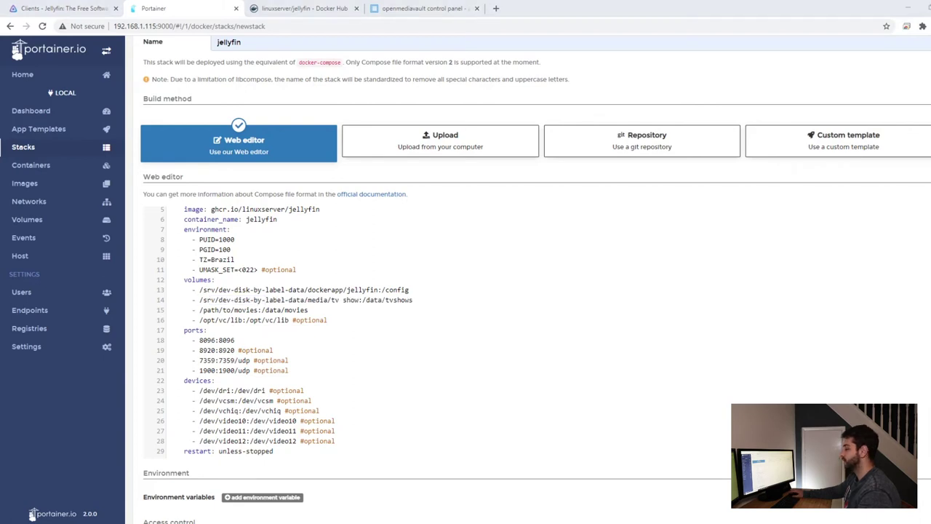
drag(257, 310, 199, 311)
text(/srv/dev-disk-by-label-data/media/media)
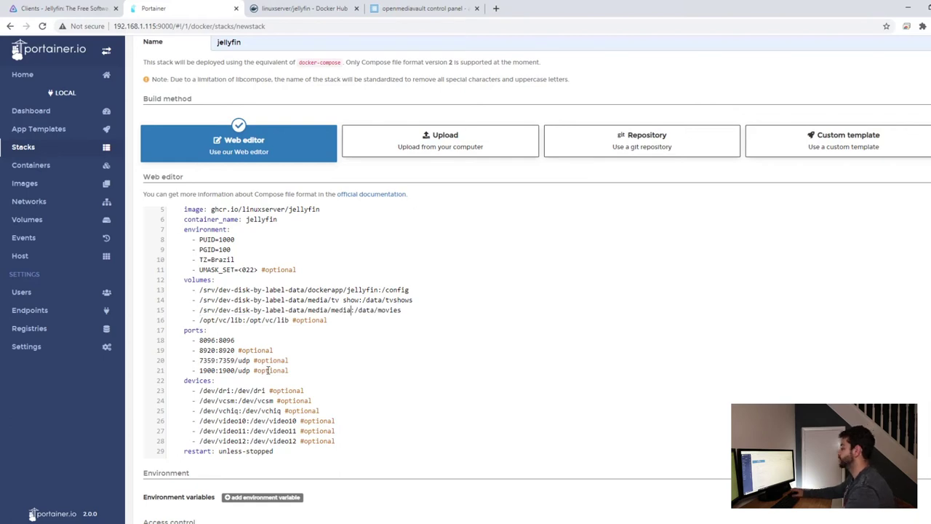
drag(328, 320, 155, 328)
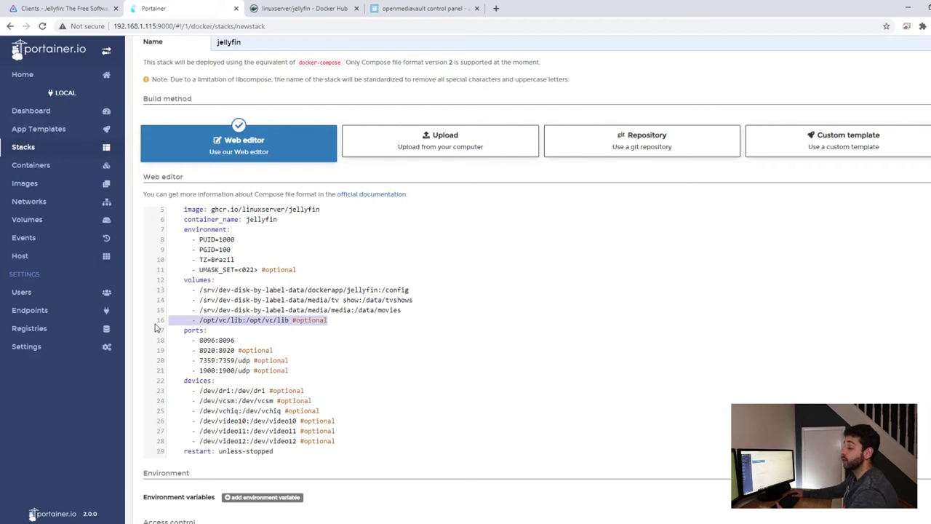
key(BackSpace)
key(BackSpace)
Change Jellyfin's compose port mappings to 8095:8096 and 8921:8920.
scroll(207, 354, up, 1)
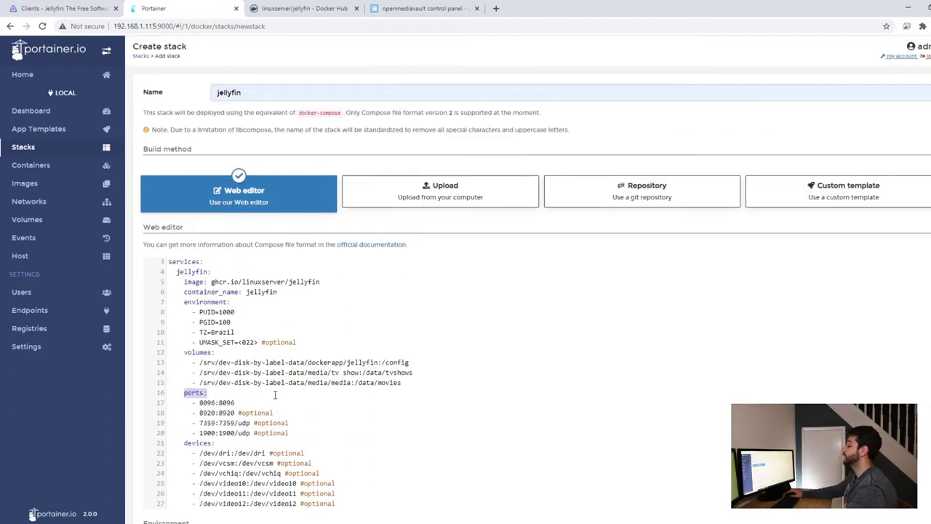
drag(175, 391, 212, 391)
click(242, 398)
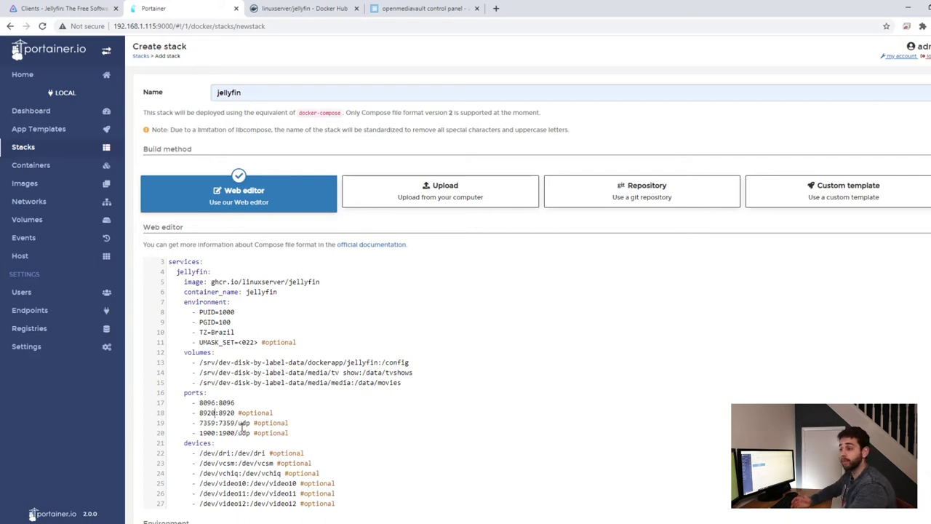
key(BackSpace)
text(5)
key(Down)
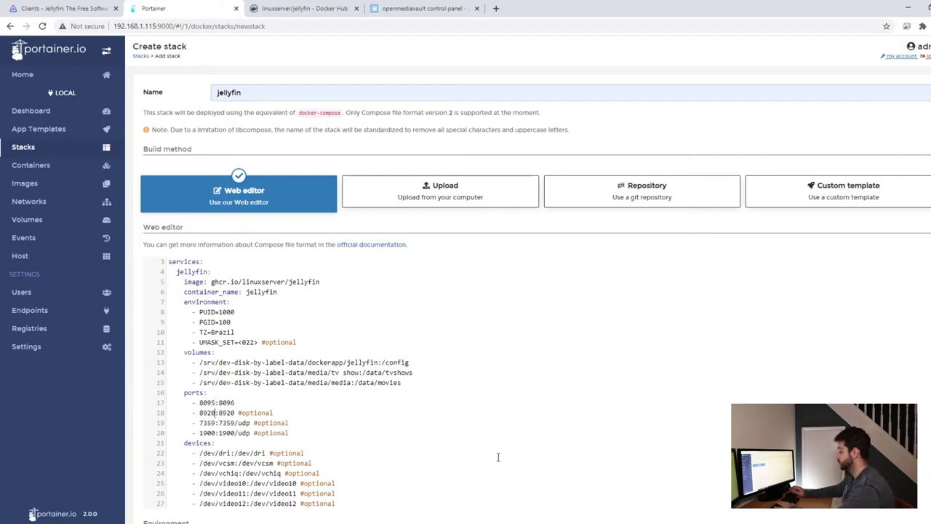
key(BackSpace)
text(1)
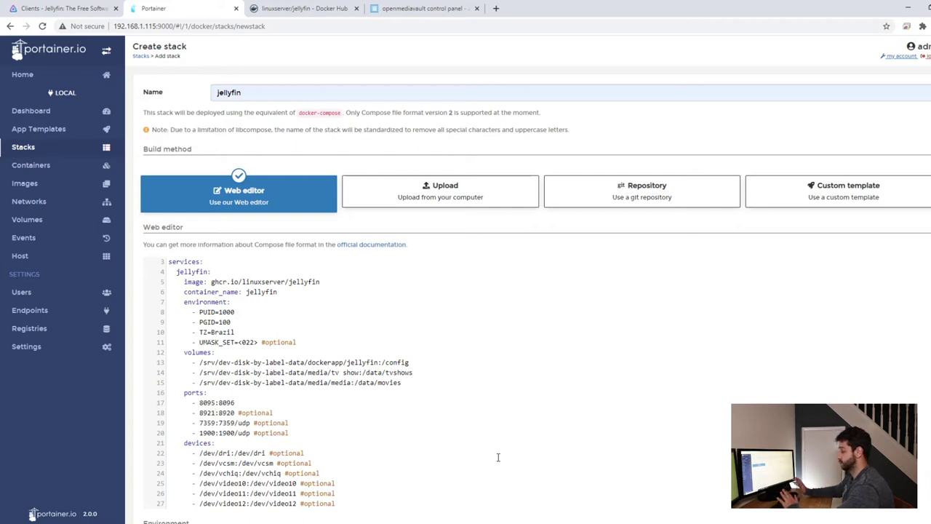
scroll(297, 410, down, 1)
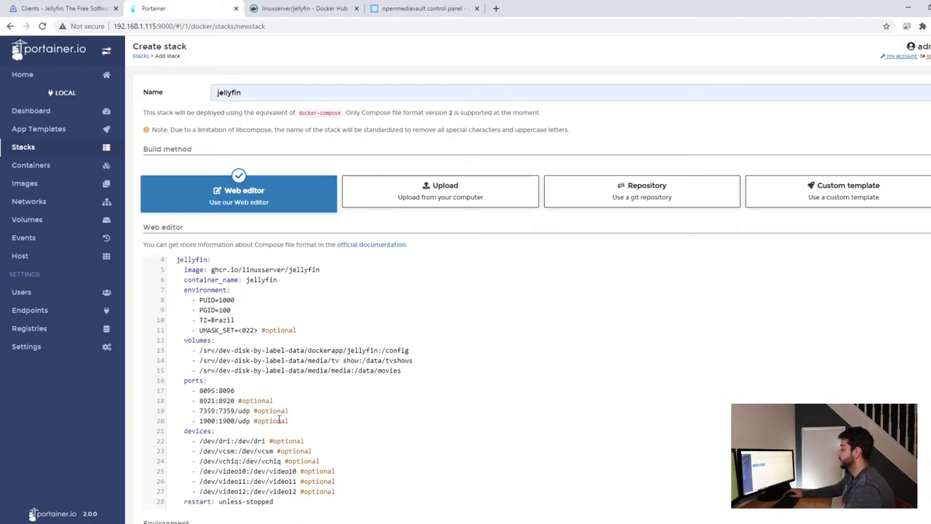
Review the optional /dev/dri device entries in the linuxserver/jellyfin Parameters table on Docker Hub.
click(317, 10)
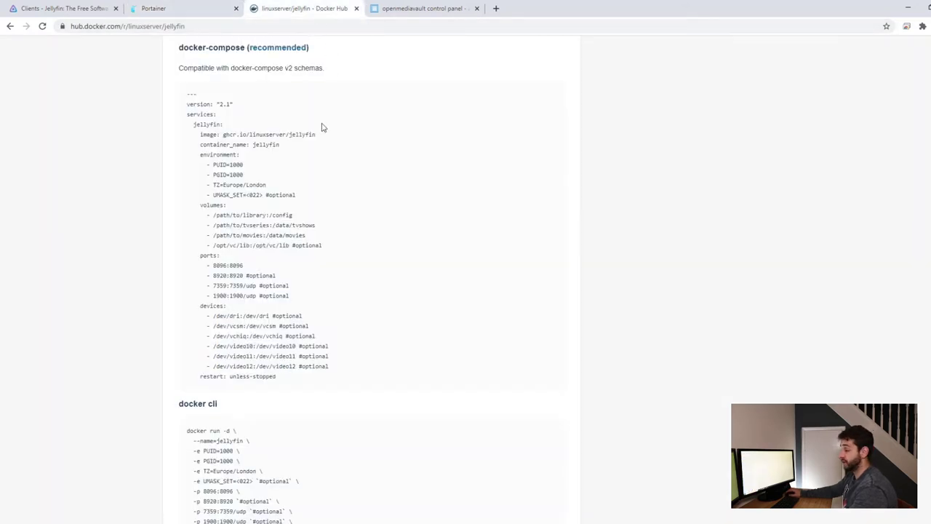
scroll(323, 128, down, 8)
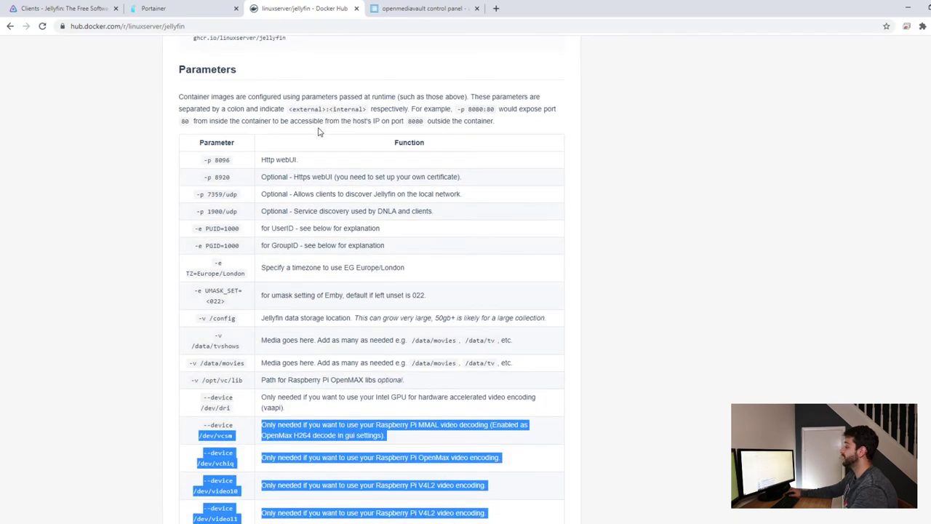
click(318, 132)
scroll(276, 190, down, 2)
scroll(218, 291, up, 1)
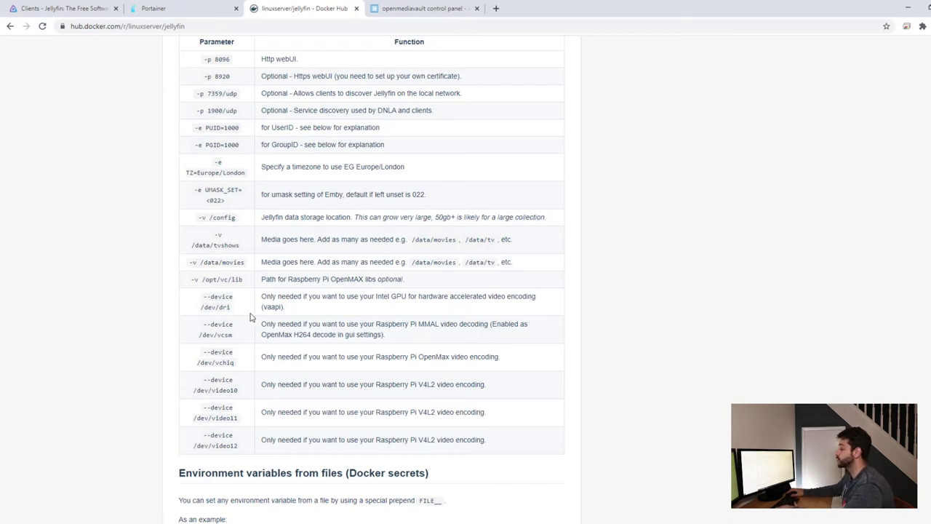
double_click(225, 307)
click(234, 326)
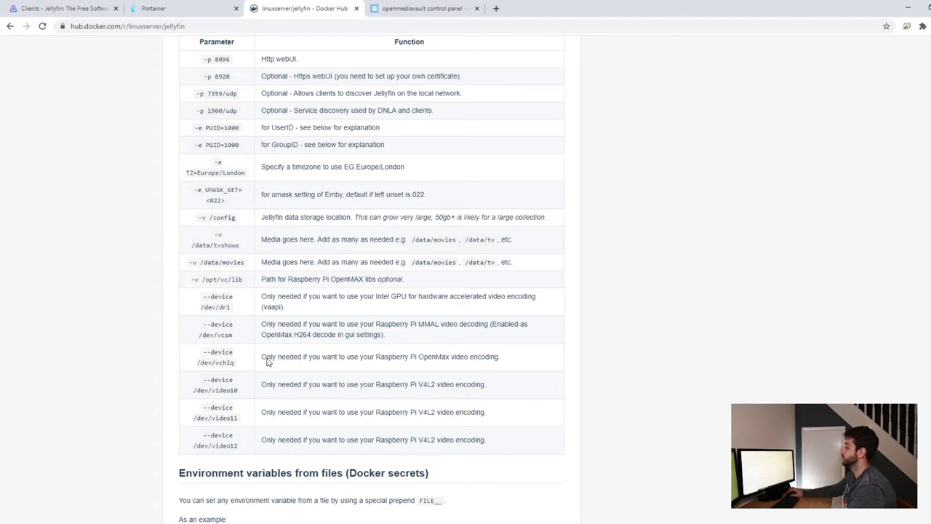
Delete the Raspberry Pi device lines 23–27 from the compose and deploy the jellyfin stack.
click(216, 7)
scroll(270, 379, down, 3)
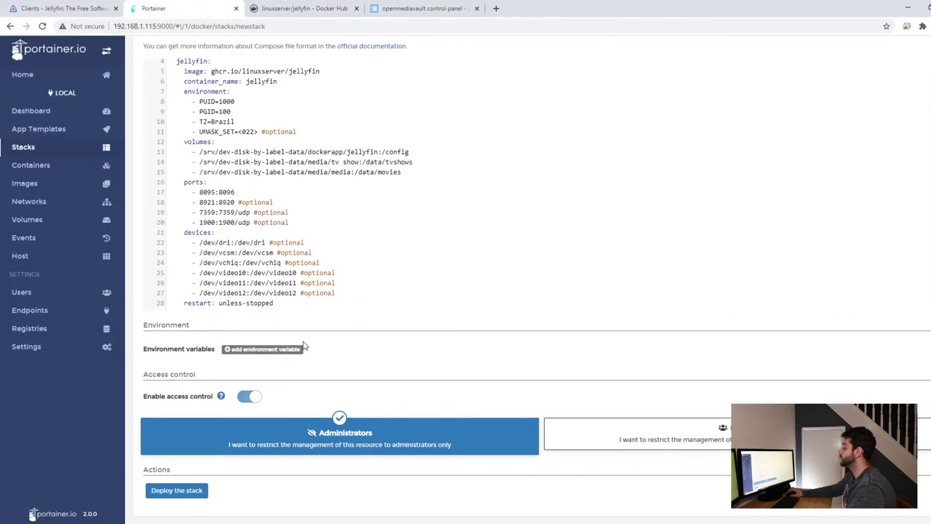
drag(338, 295, 160, 257)
key(BackSpace)
key(BackSpace)
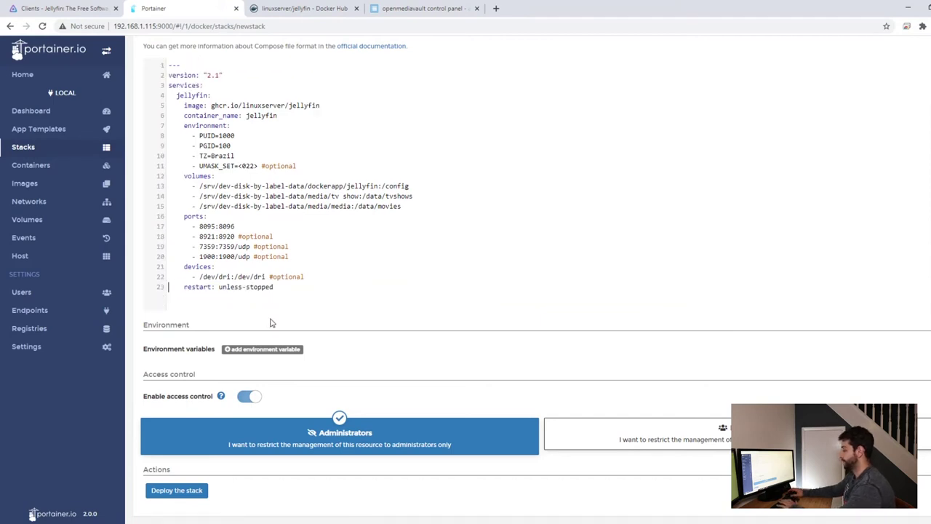
click(195, 491)
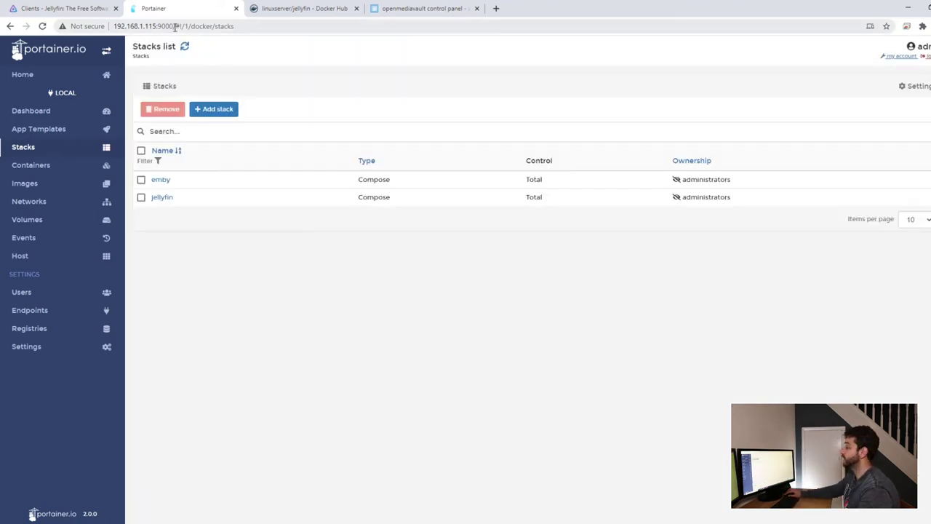
Load the Jellyfin server on port 8095 instead of Portainer's 9000.
drag(174, 27, 159, 26)
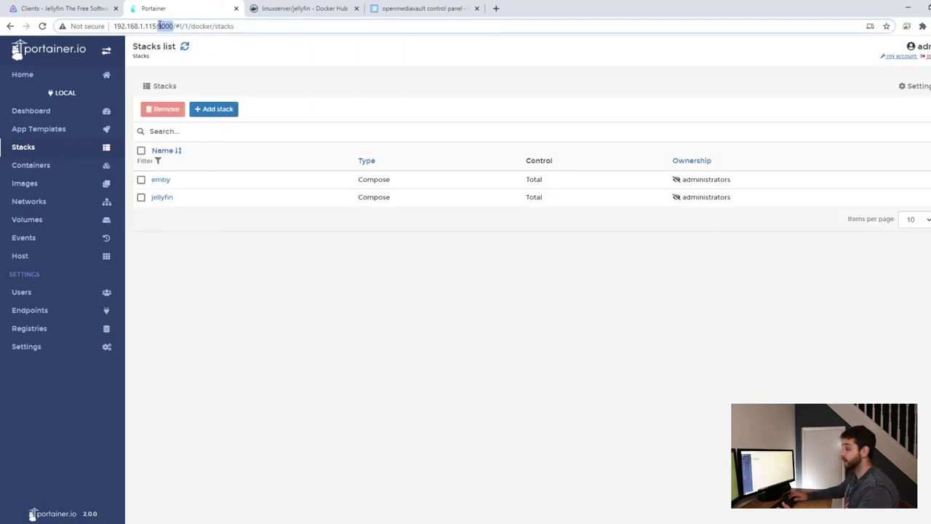
text(8095)
key(Delete)
key(Delete)
key(Delete)
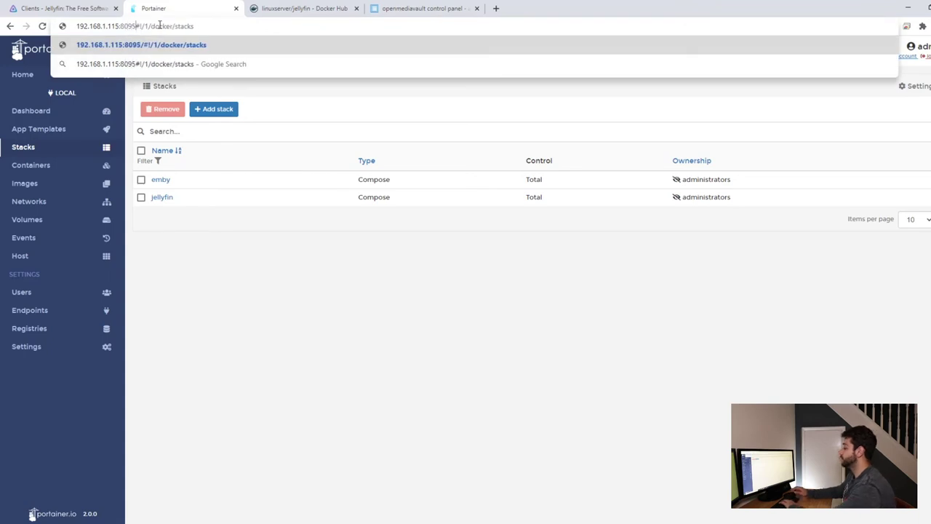
key(shift+End)
key(Delete)
key(Return)
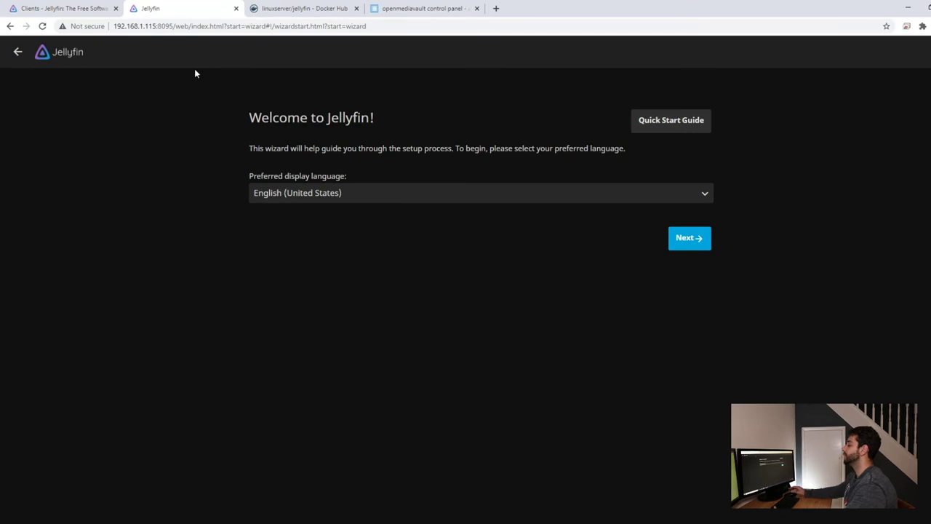
Set Jellyfin's display language to Portuguese (Brazil) and continue the wizard.
click(309, 193)
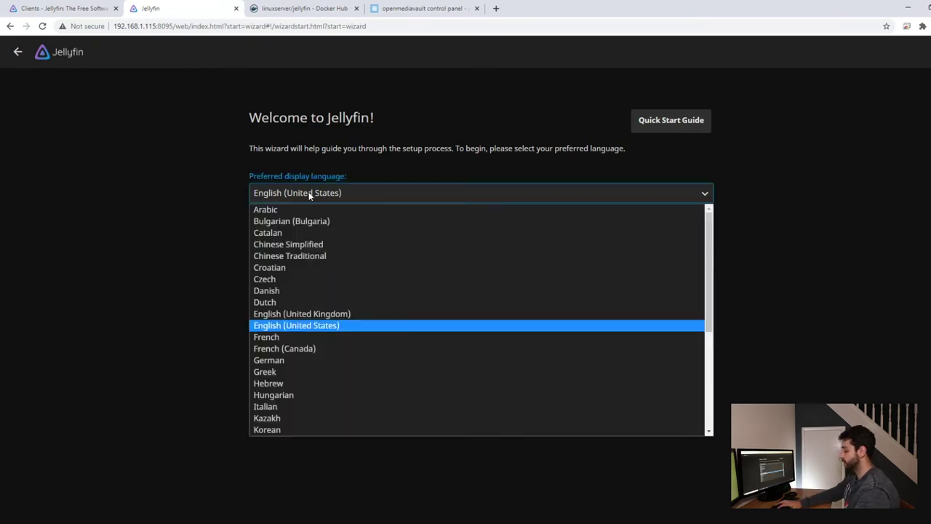
key(p)
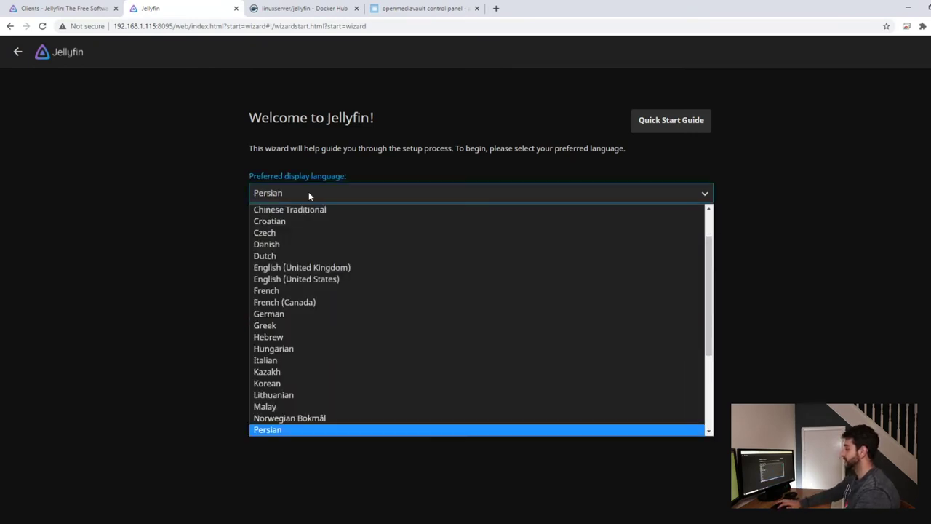
key(Down)
key(Down)
click(332, 430)
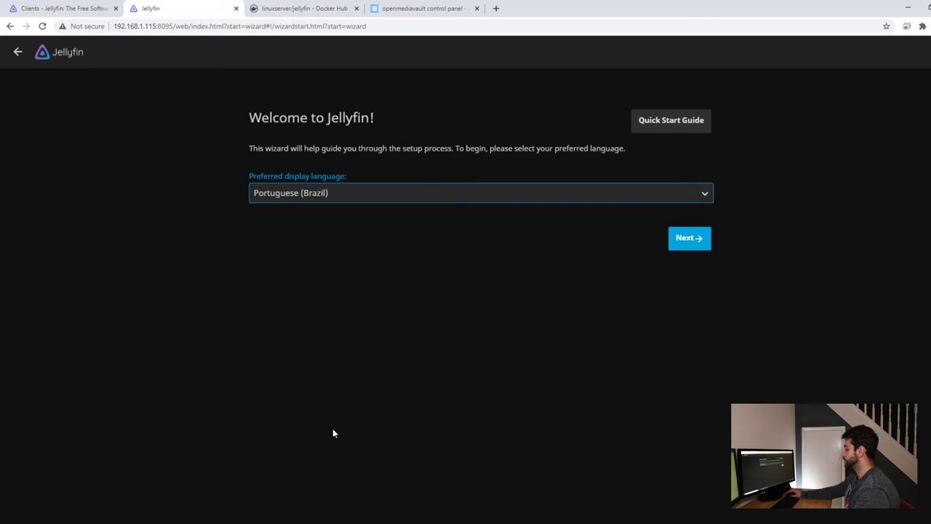
click(689, 245)
Create the admin account with a username and password.
click(296, 193)
text(abc)
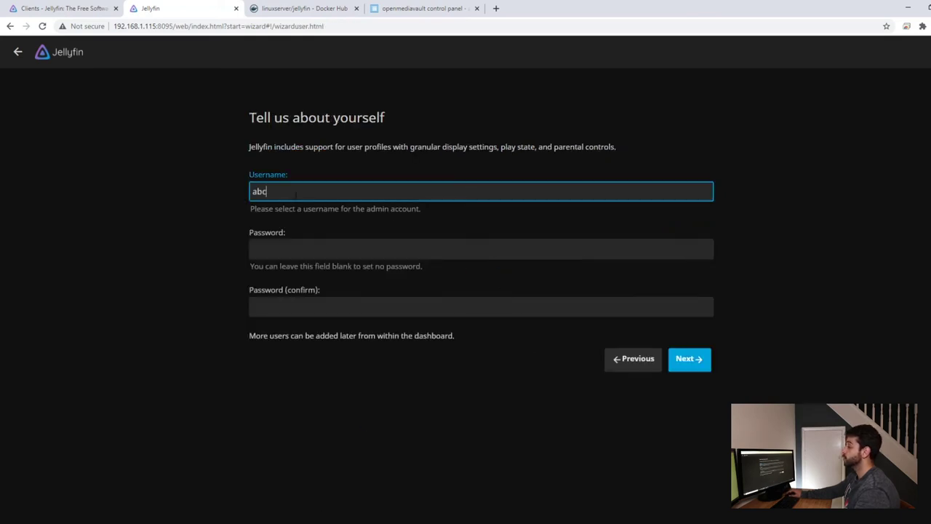
drag(348, 193, 246, 177)
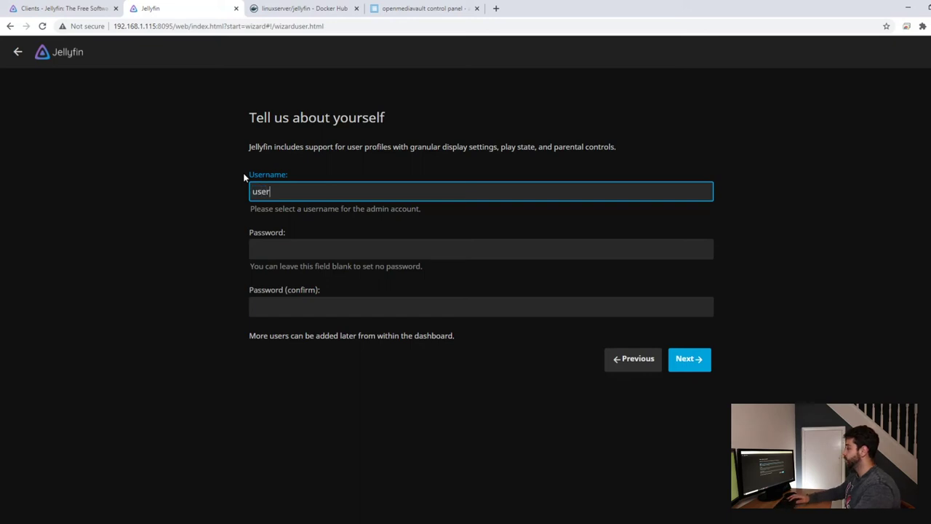
key(Tab)
text(user)
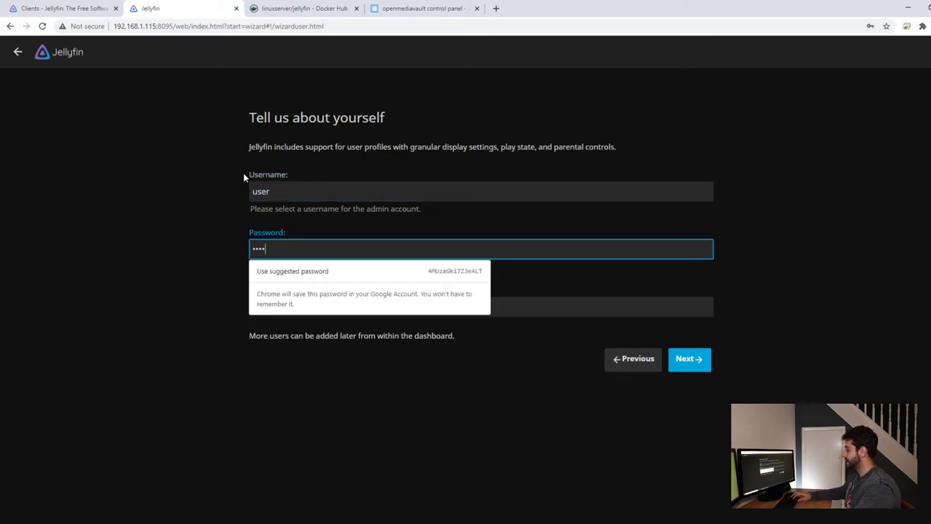
text(123)
key(Tab)
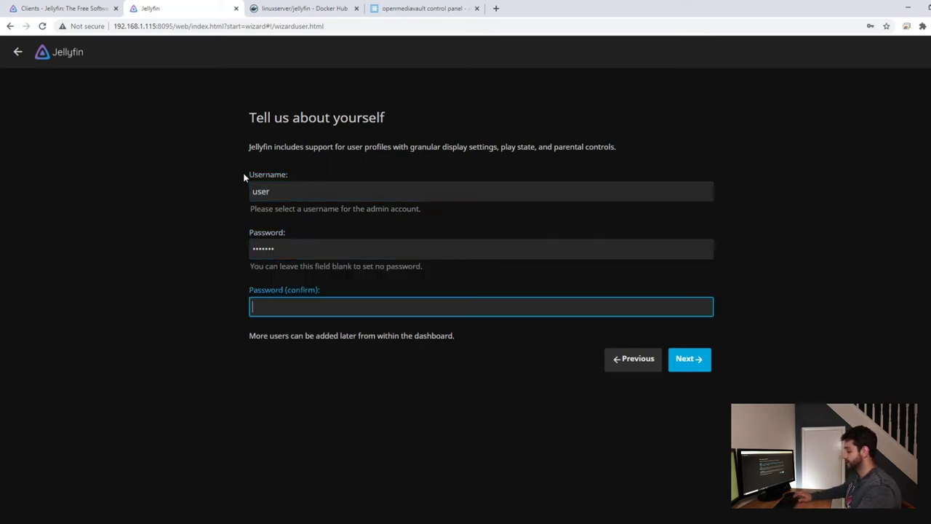
text(user123)
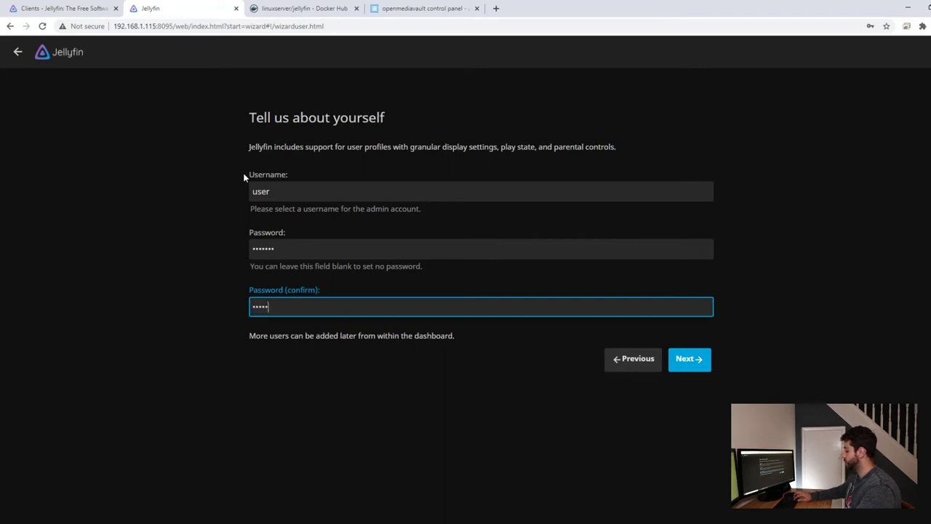
click(694, 359)
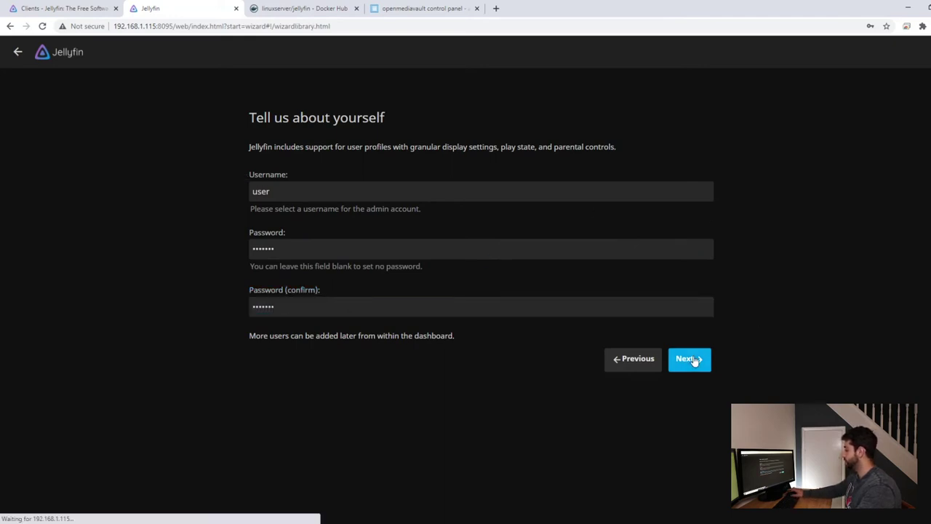
Dismiss the browser's password prompt and start adding a media library.
click(580, 186)
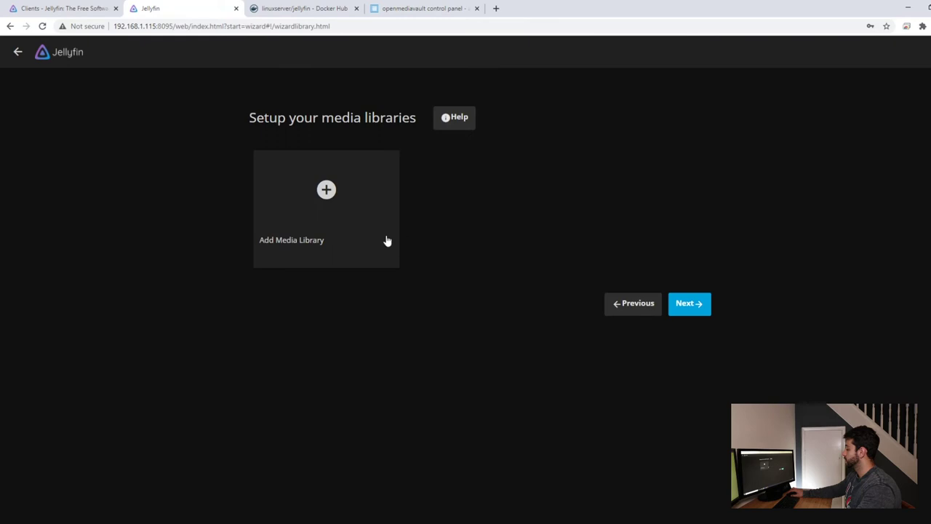
click(327, 192)
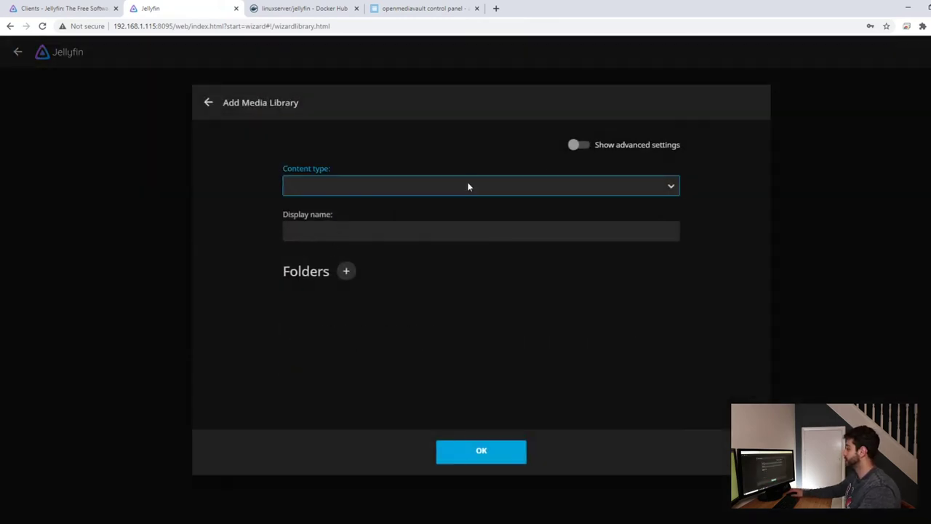
click(667, 188)
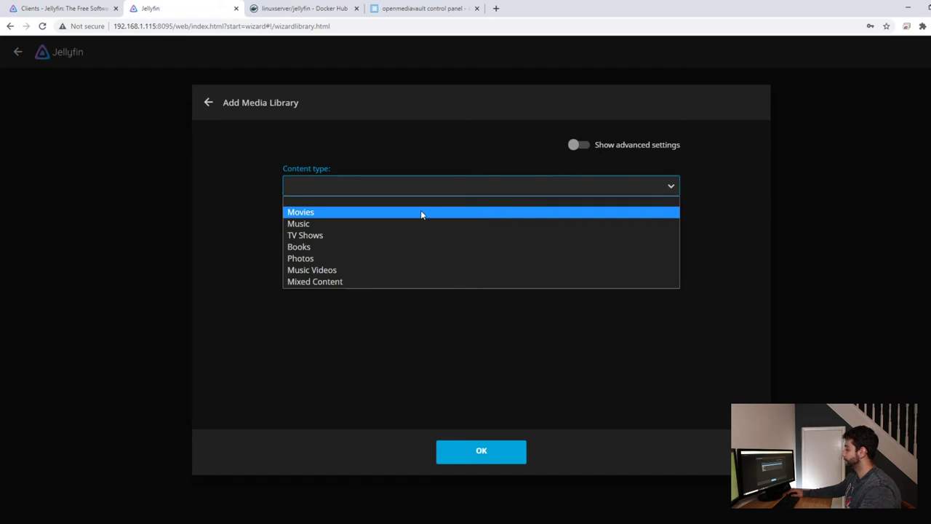
Choose Movies as the content type with /data/movies as the library folder.
click(420, 210)
click(340, 285)
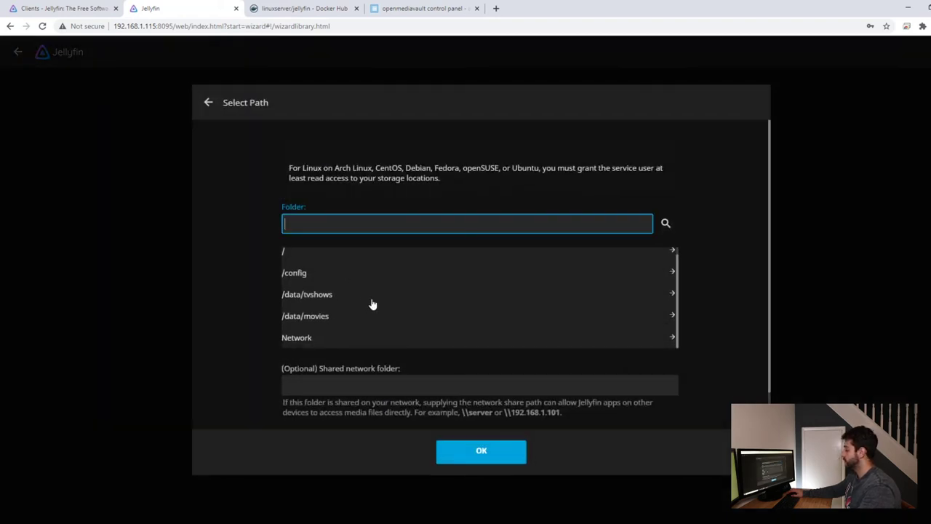
scroll(372, 304, down, 2)
click(323, 217)
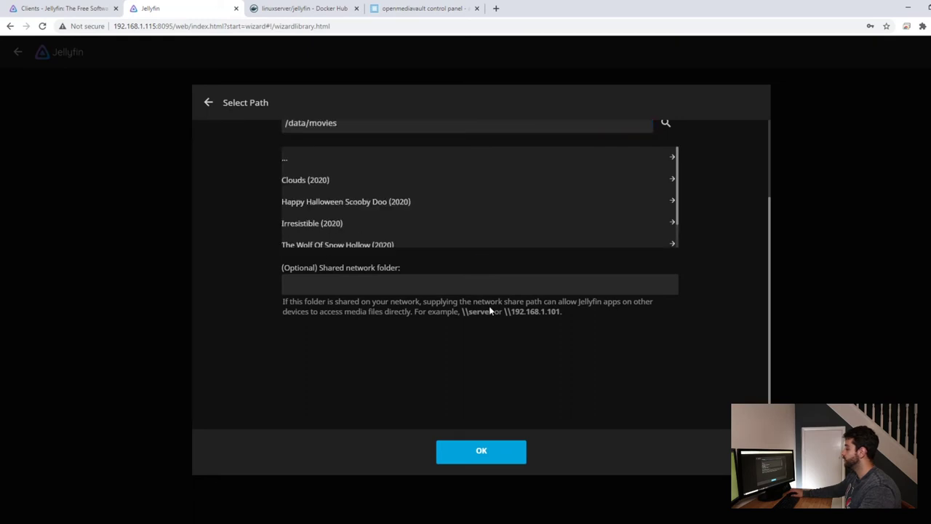
click(484, 450)
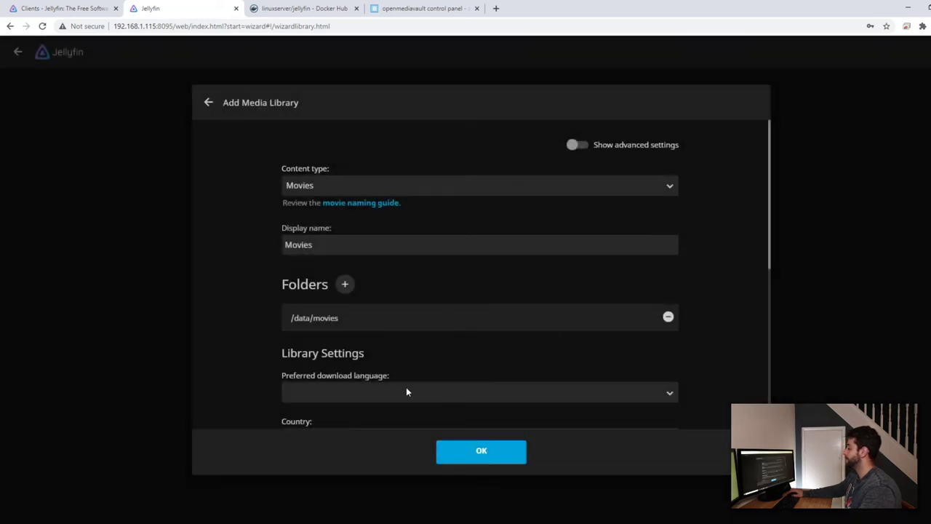
Set metadata language to Portuguese (Brazil) and country to Brazil, then save the Movies library.
click(381, 391)
key(p)
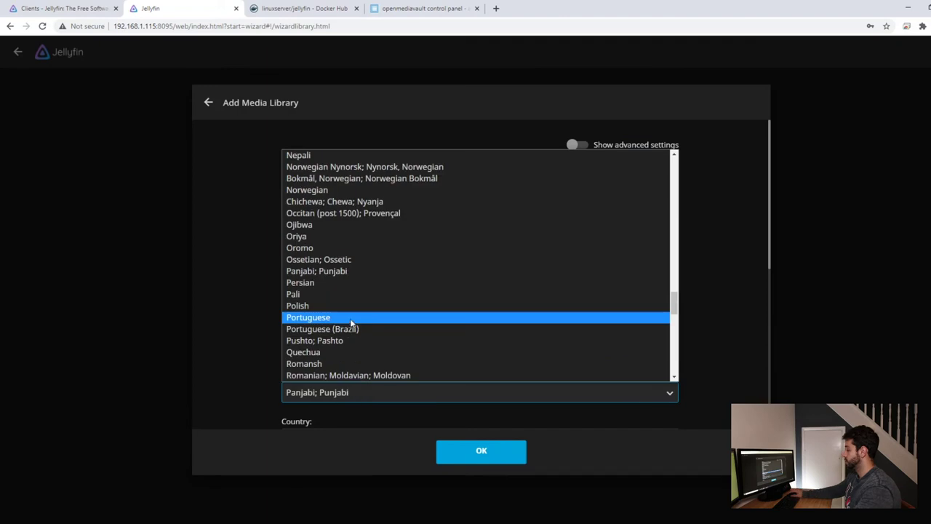
click(325, 329)
scroll(233, 343, down, 2)
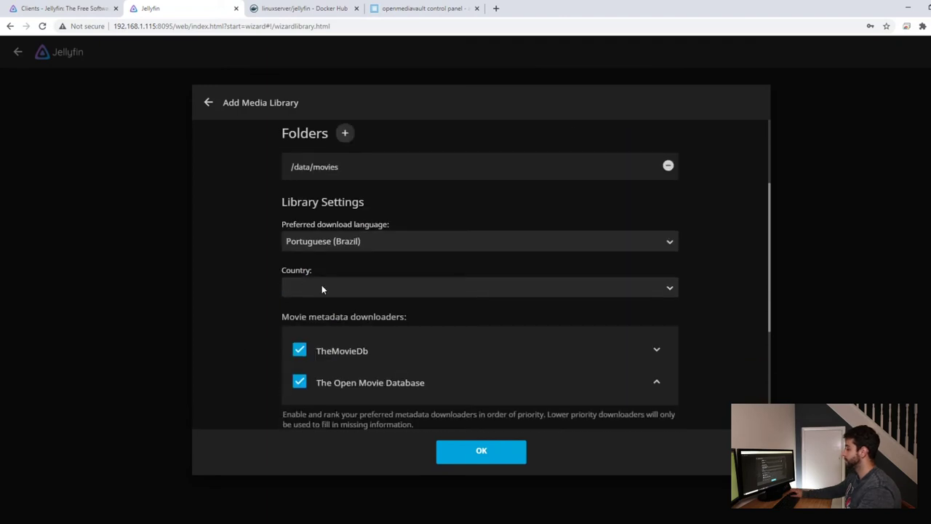
click(322, 289)
key(b)
key(r)
key(Return)
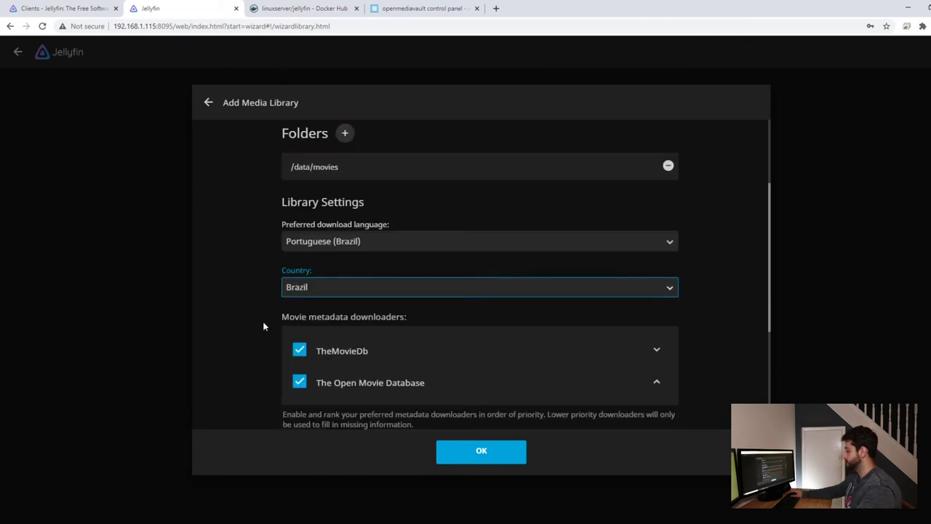
scroll(264, 327, down, 2)
drag(264, 324, 280, 249)
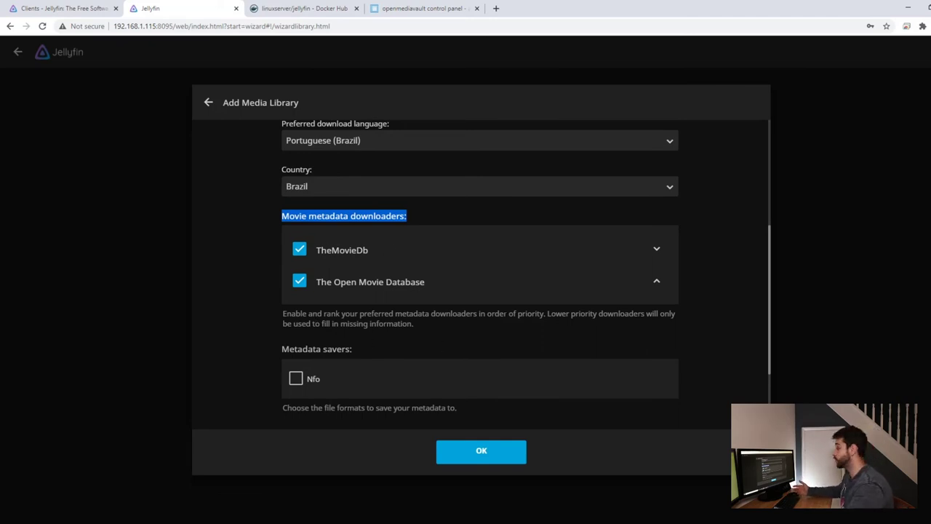
scroll(482, 386, down, 2)
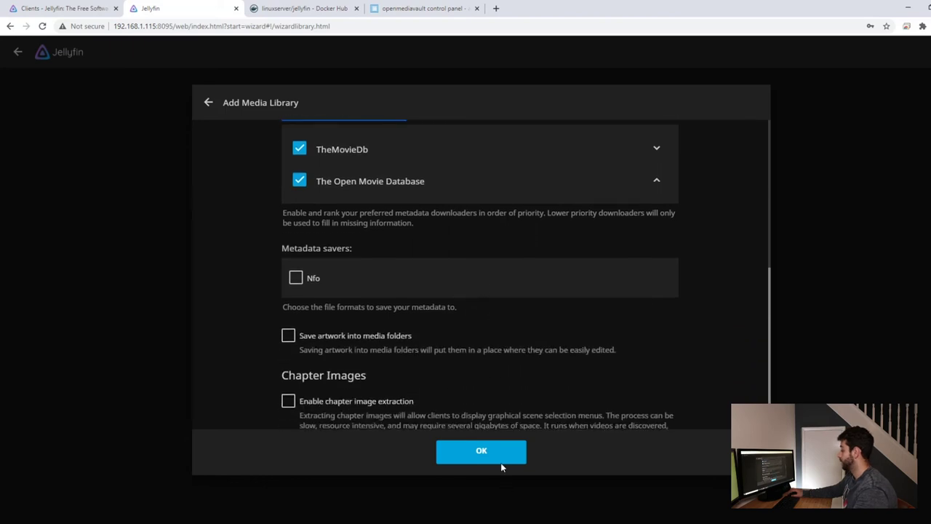
click(501, 460)
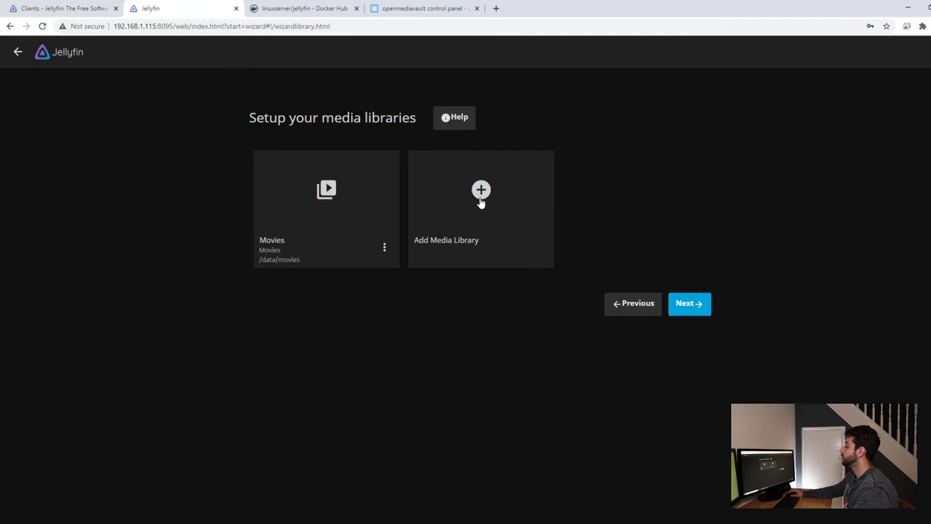
Start a TV Shows library with /data/tvshows as its folder.
click(481, 201)
click(579, 187)
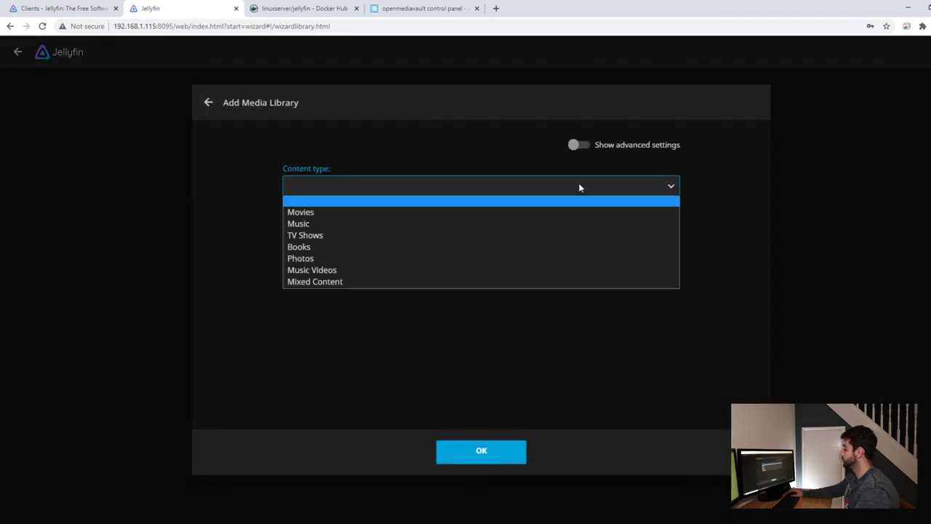
click(406, 235)
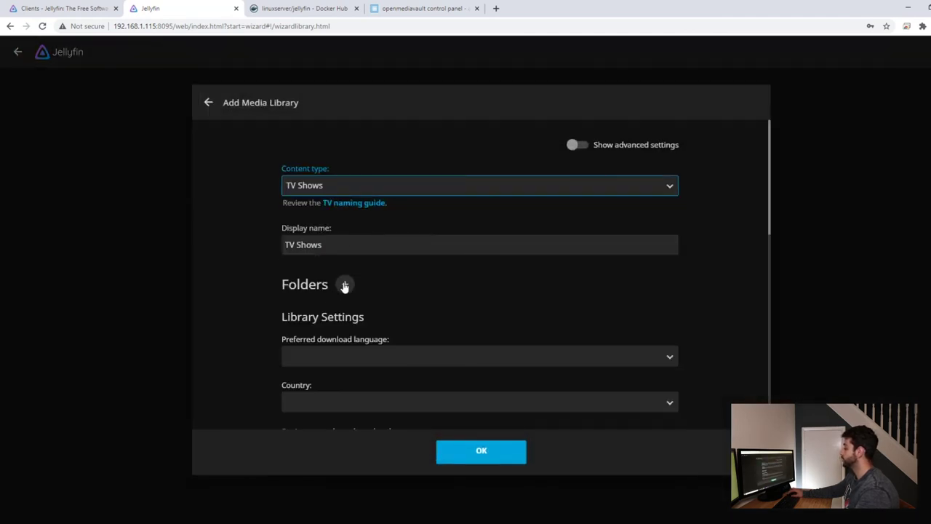
click(345, 285)
click(330, 306)
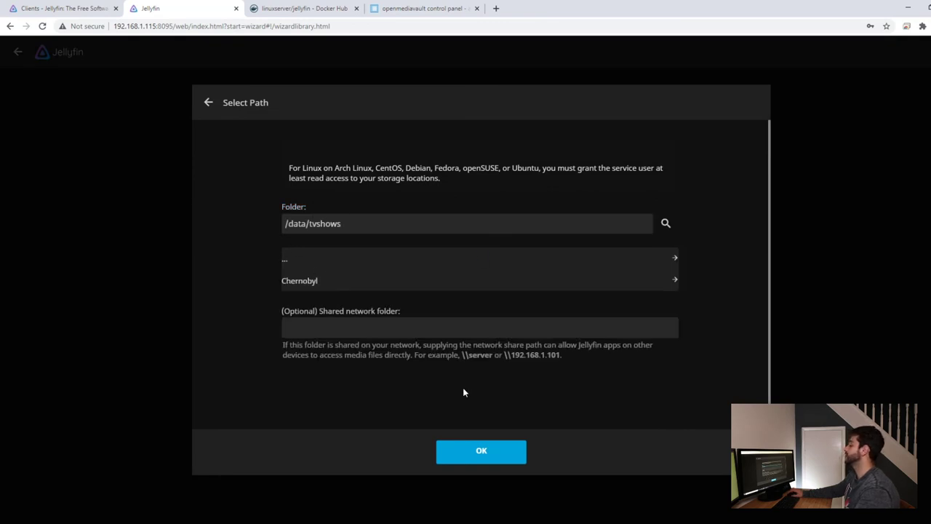
click(500, 457)
Set Portuguese (Brazil) language, country Brazil, enable TheMovieDb, and save the TV Shows library.
scroll(373, 379, down, 1)
click(364, 298)
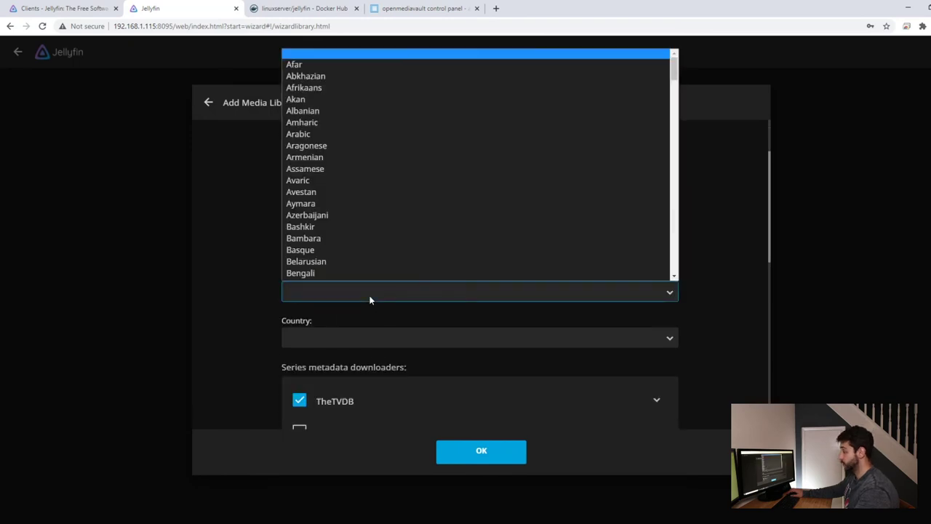
text(pol)
key(Down)
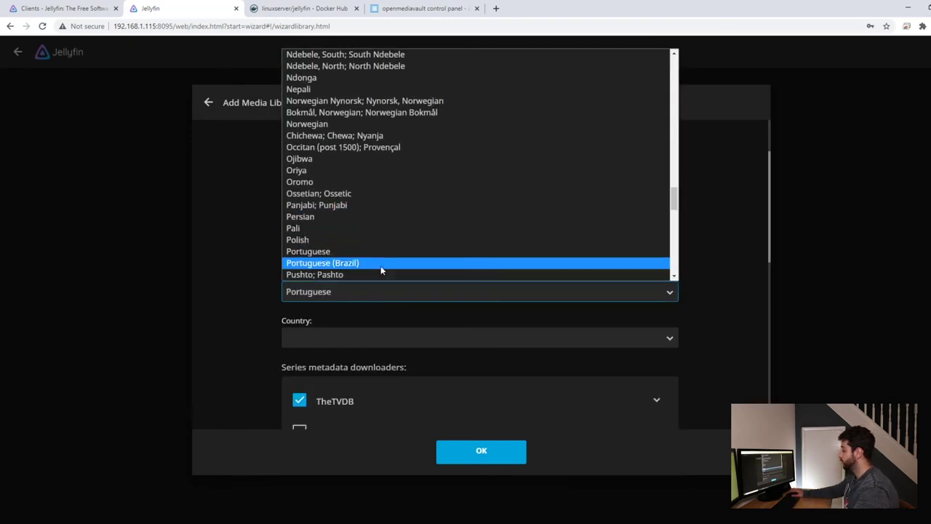
click(367, 264)
click(335, 336)
click(410, 306)
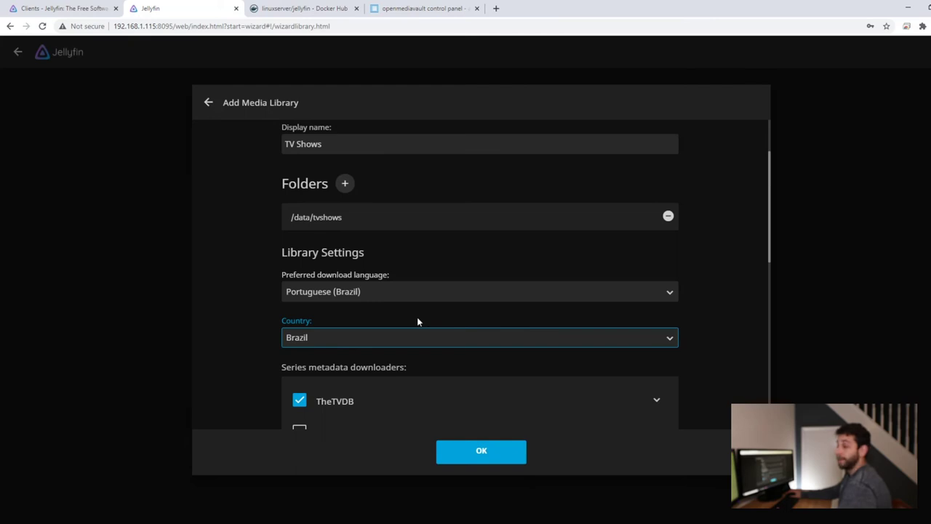
scroll(404, 334, down, 2)
drag(277, 214, 340, 216)
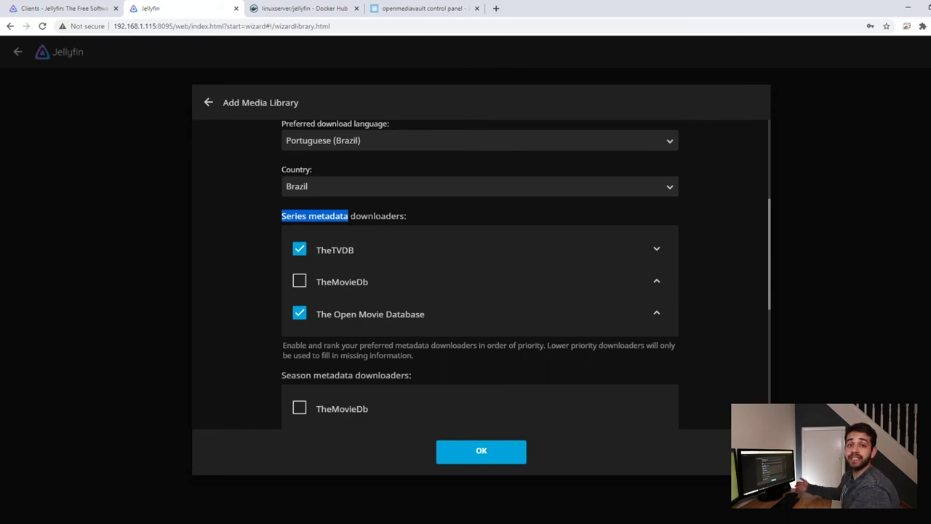
click(298, 281)
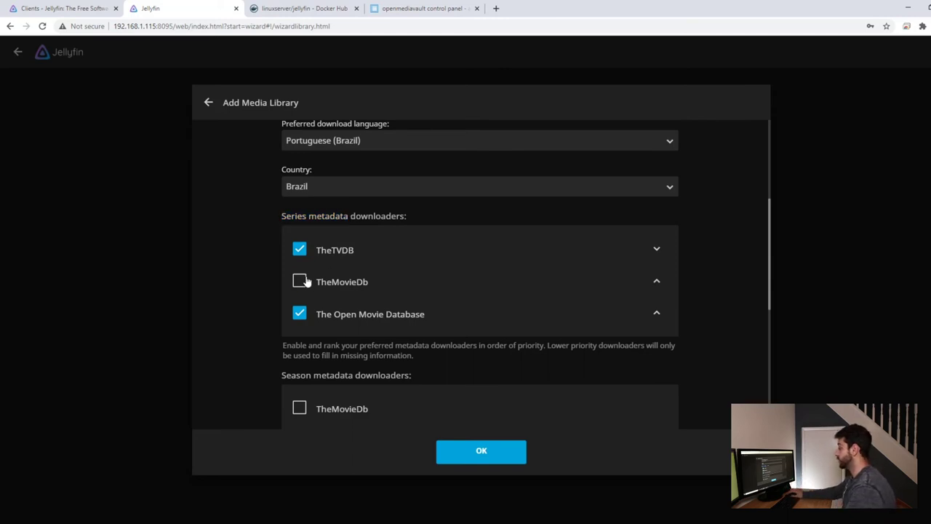
click(480, 451)
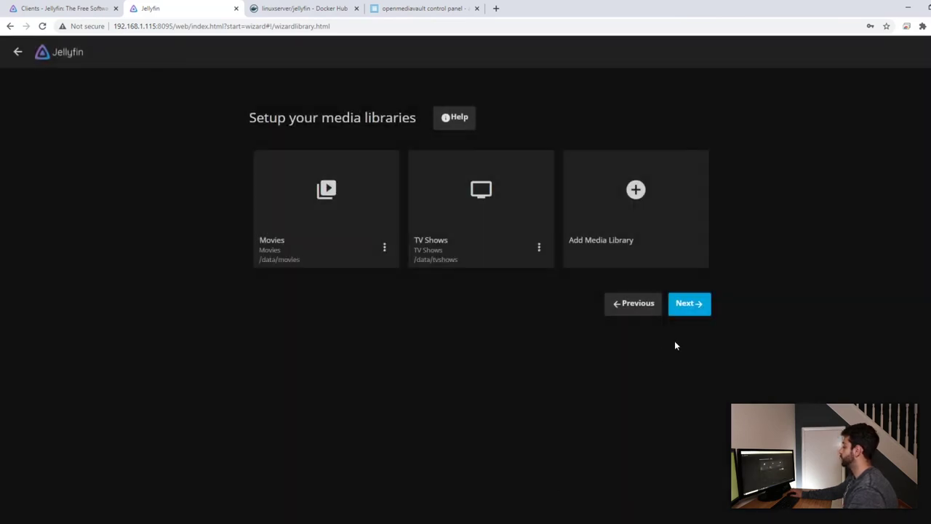
Set the default metadata language to Portuguese (Brazil) and country to Brazil.
click(689, 303)
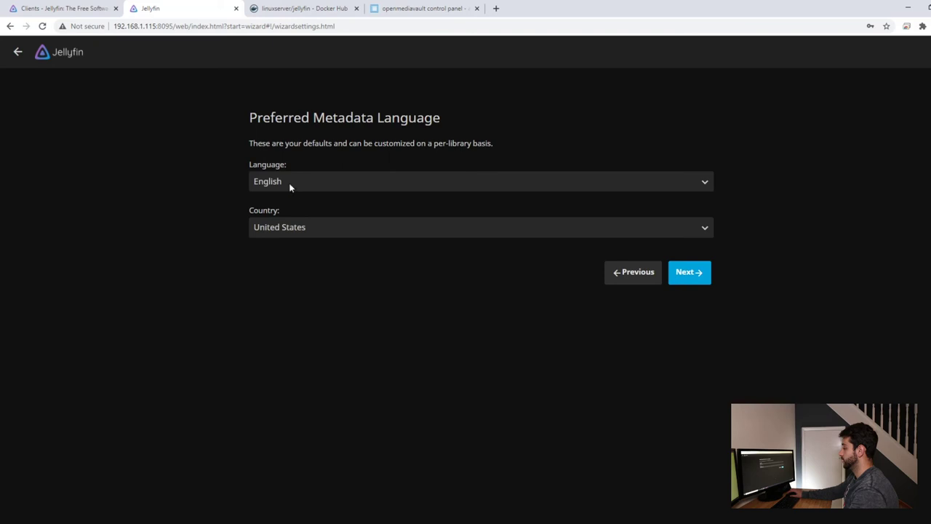
click(289, 181)
text(portuguese)
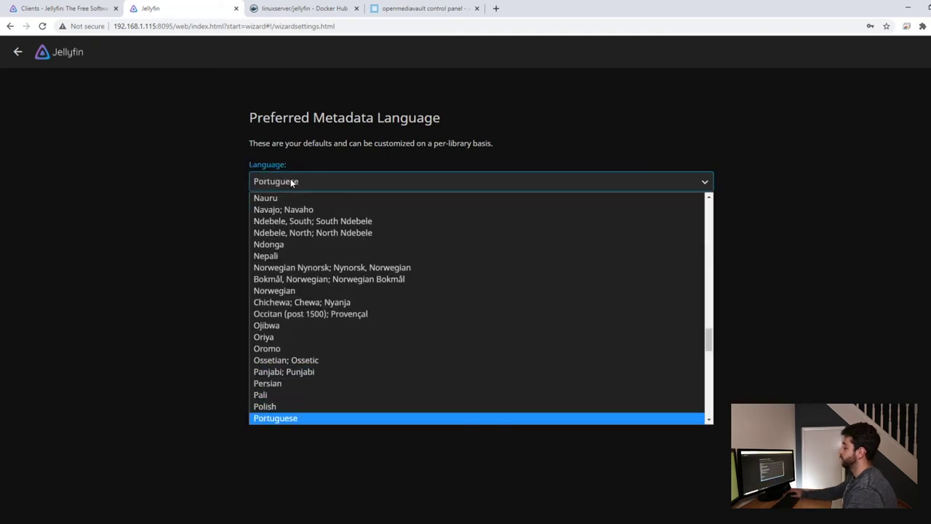
scroll(306, 300, down, 2)
click(317, 329)
click(314, 230)
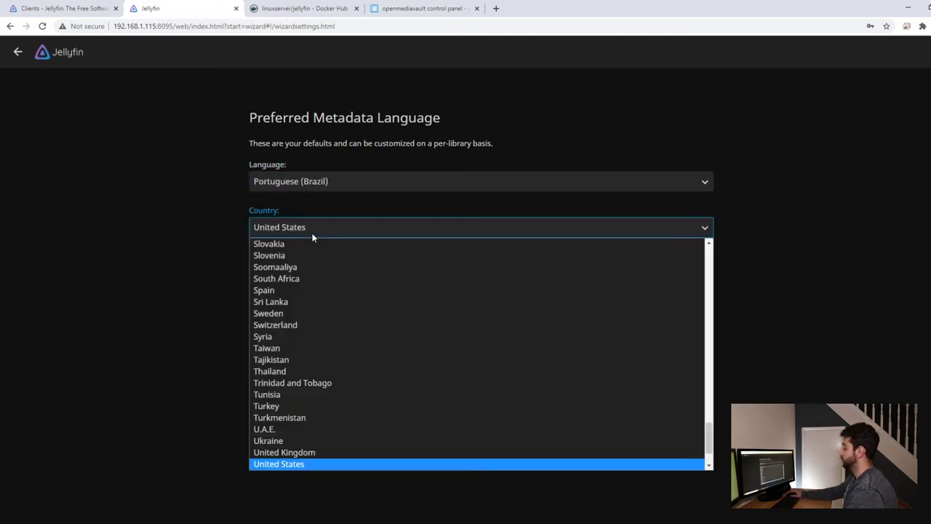
text(brazil)
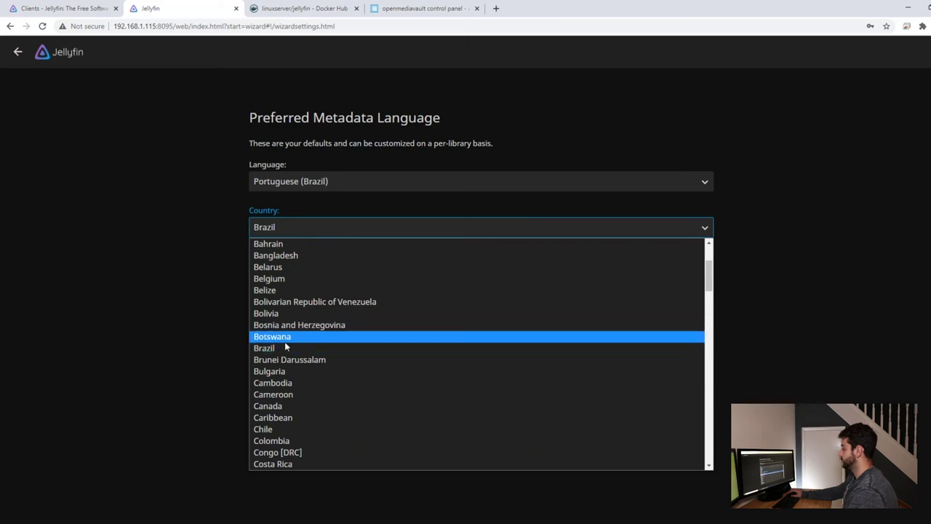
click(285, 348)
Accept the remote access settings and finish the setup wizard.
click(689, 272)
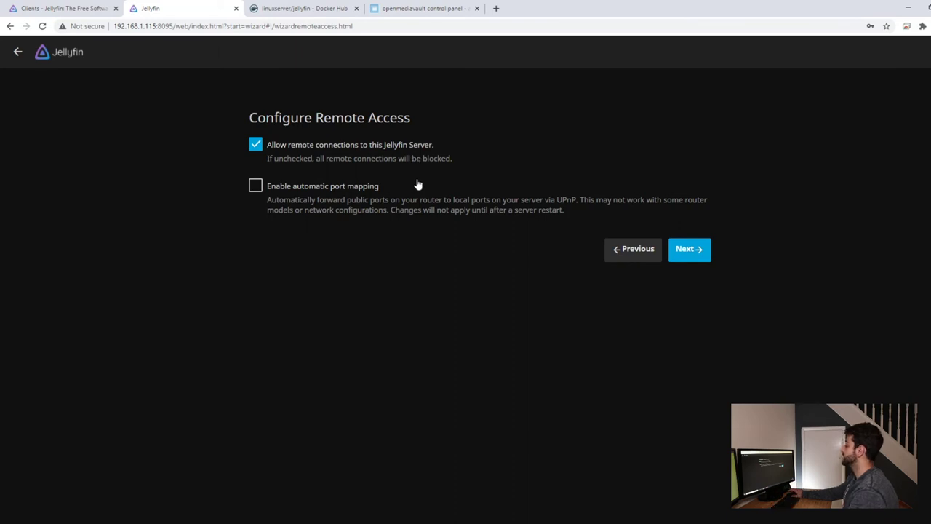
click(705, 255)
click(688, 193)
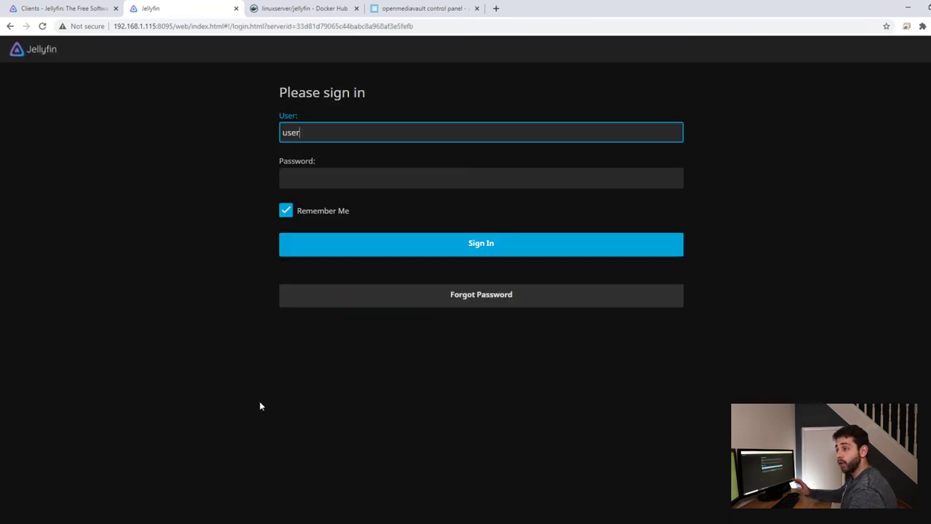
Sign in with the admin password and scroll the home page down to the latest movies.
click(307, 182)
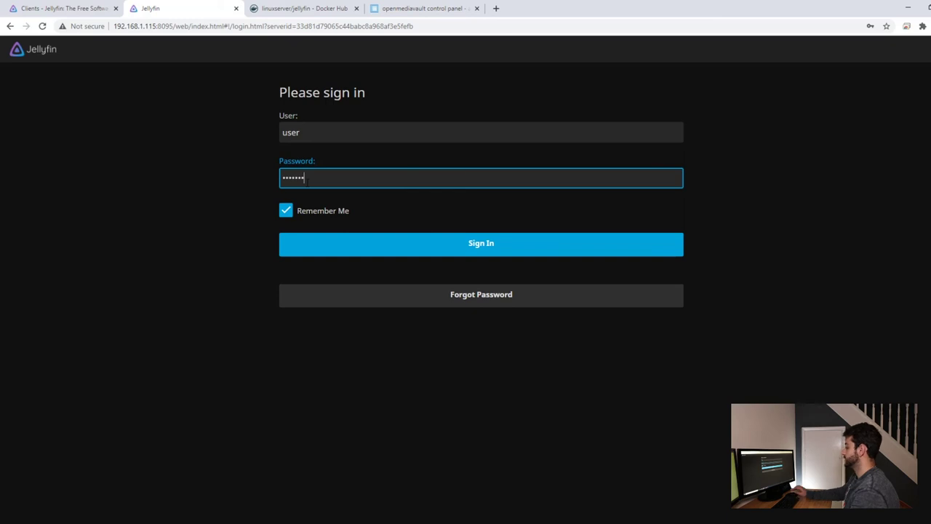
click(377, 245)
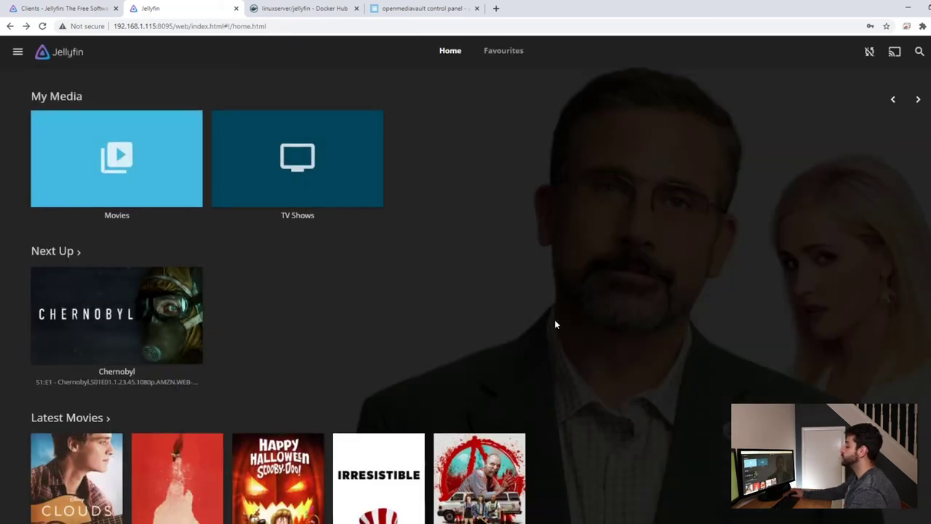
scroll(302, 400, down, 2)
mouse_move(246, 463)
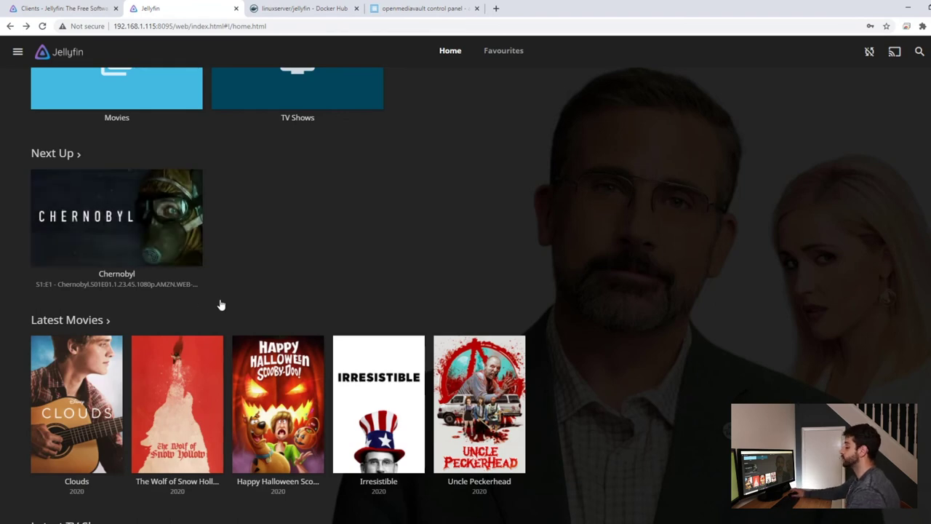
click(258, 351)
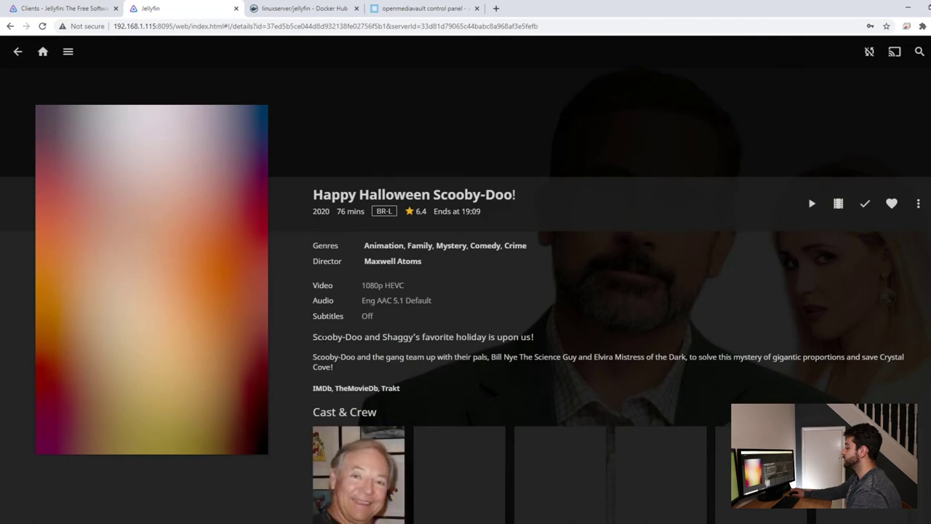
drag(318, 336, 539, 357)
scroll(474, 386, down, 2)
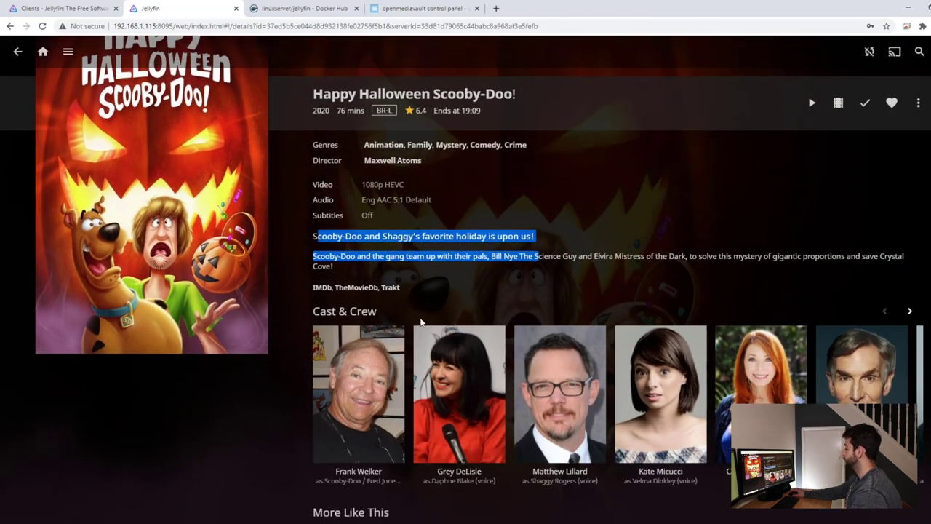
scroll(303, 251, down, 2)
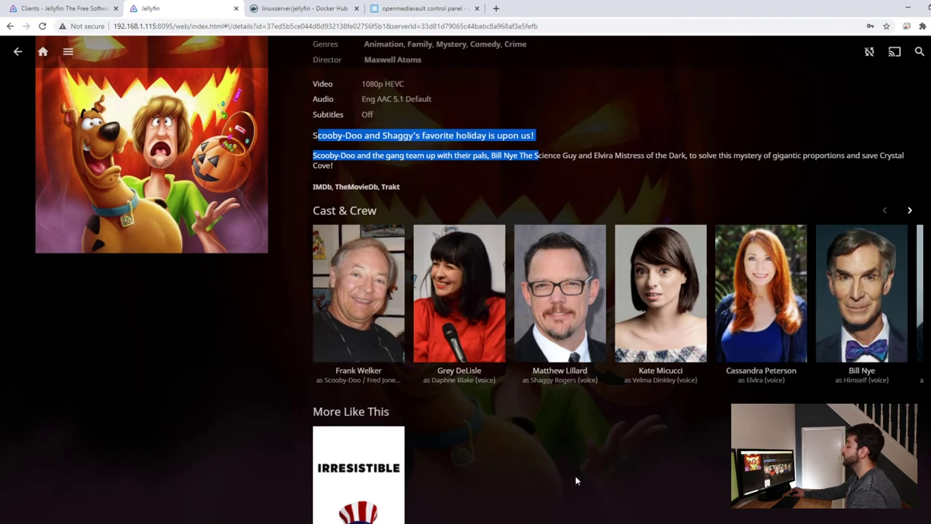
scroll(573, 475, up, 4)
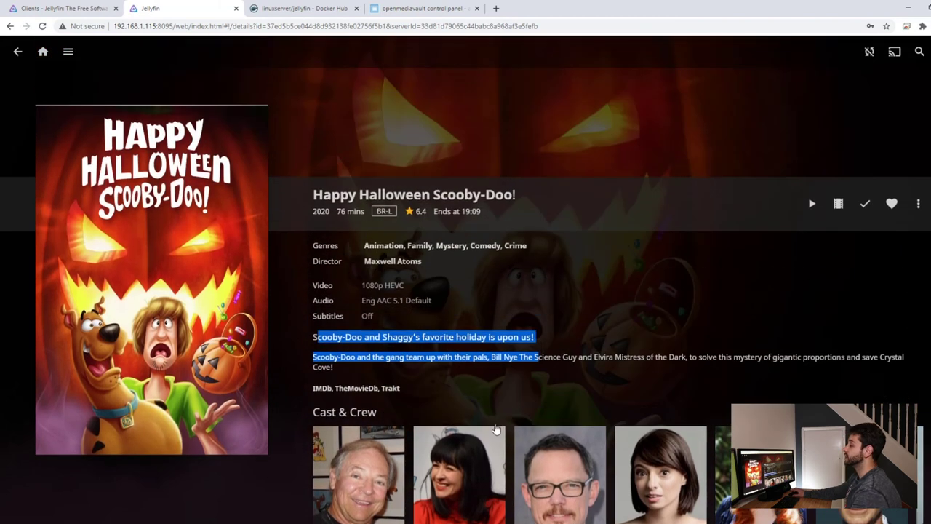
click(18, 52)
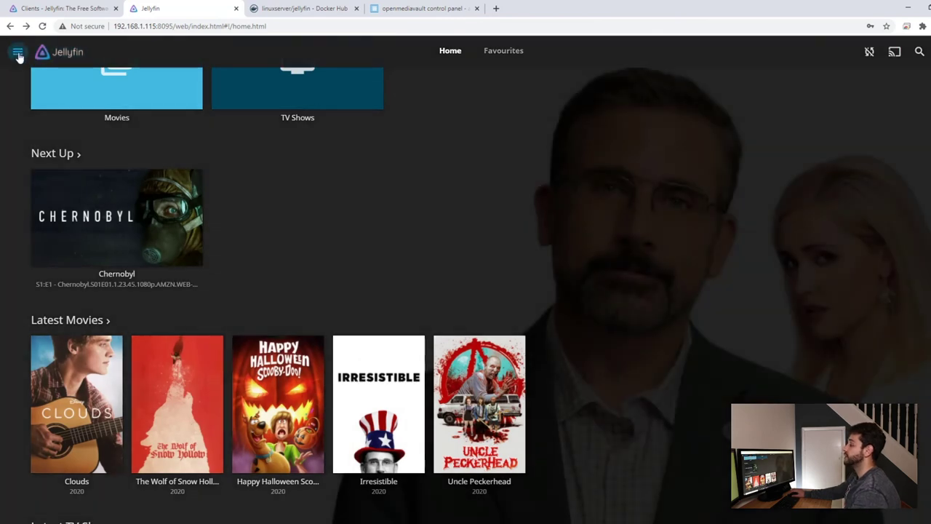
Open the admin Dashboard, view Users and Libraries, then go to the Live TV settings.
click(18, 53)
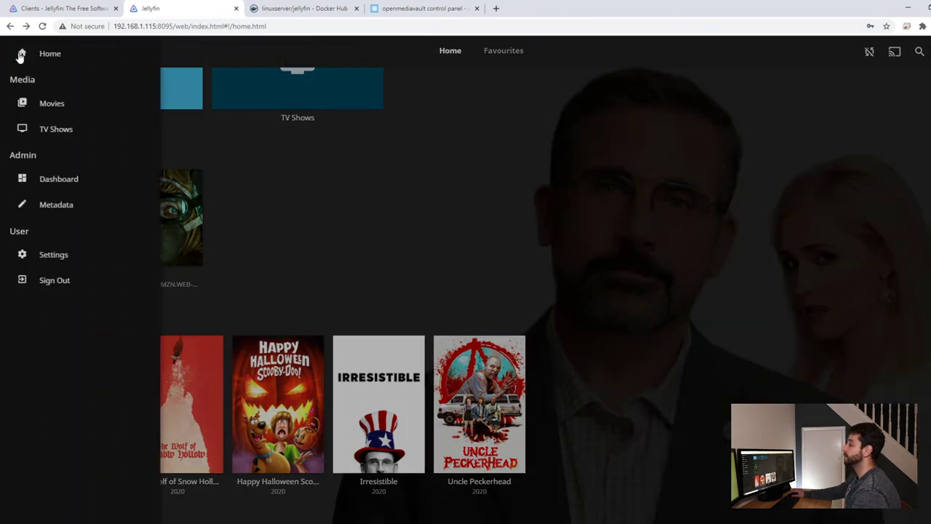
click(74, 180)
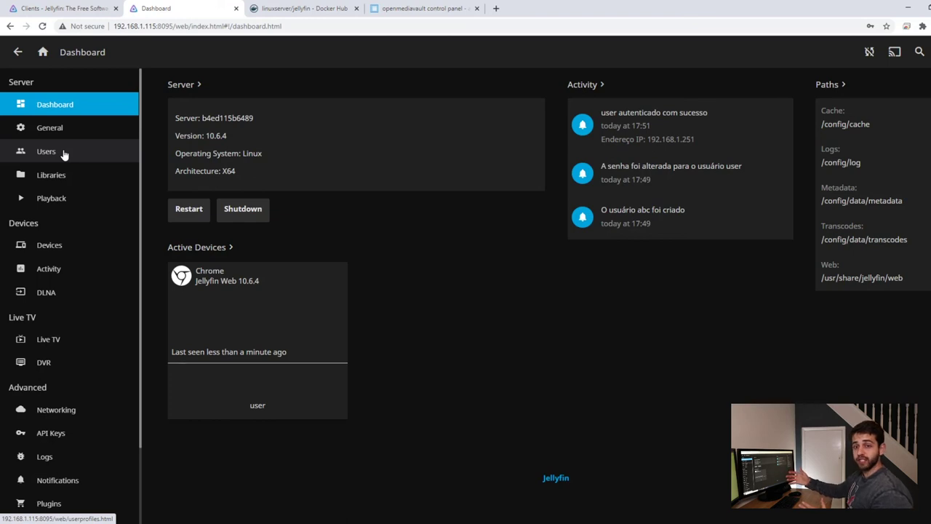
click(63, 153)
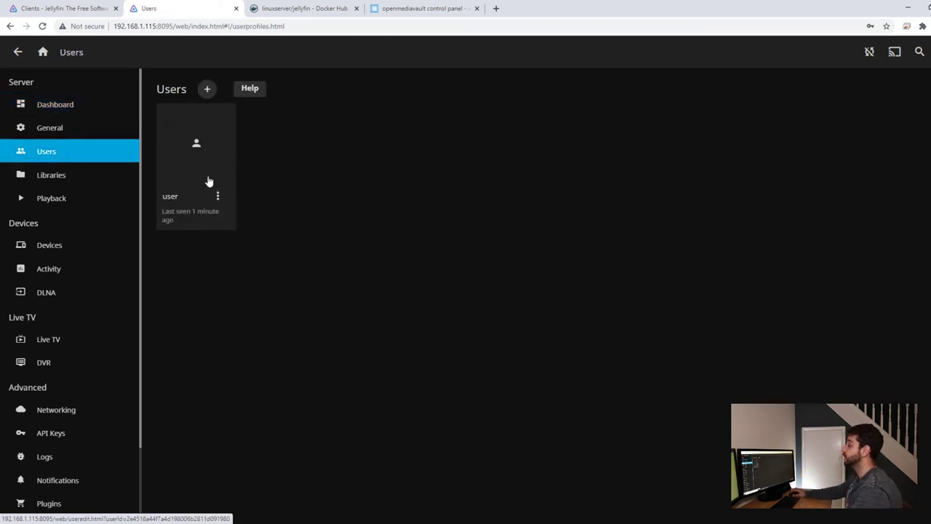
click(54, 177)
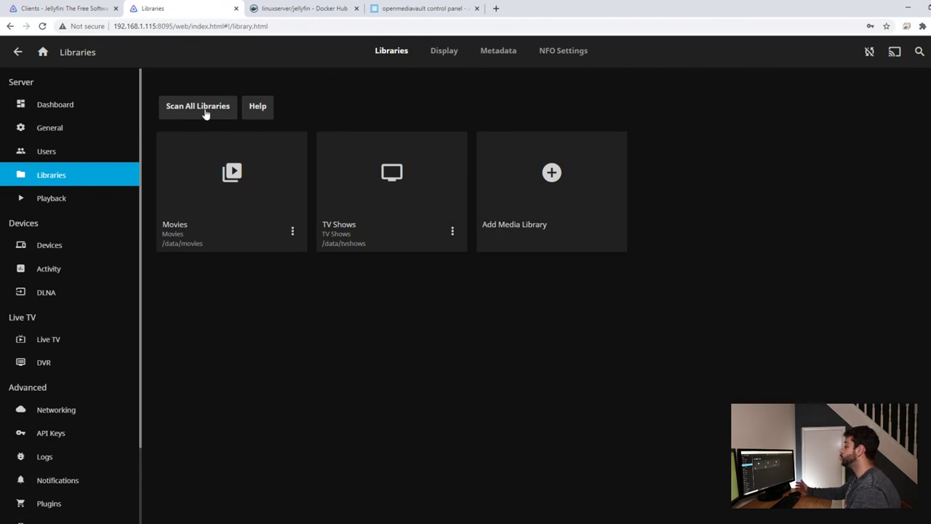
click(73, 343)
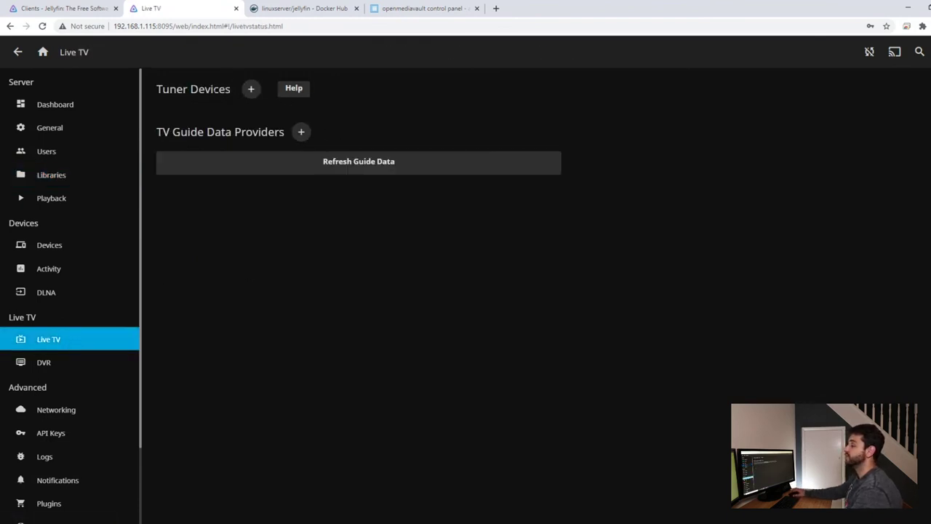
Start adding a tuner device and view the tuner type options without choosing one.
click(251, 89)
click(348, 131)
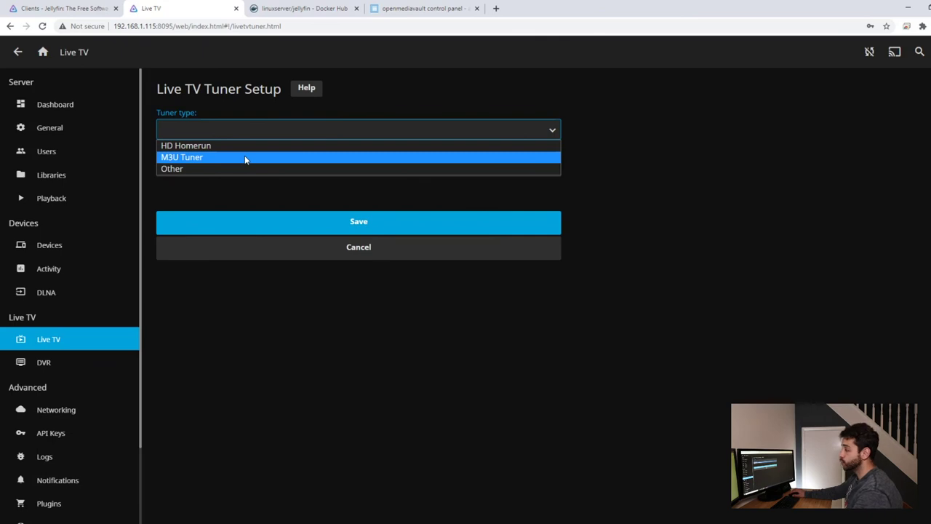
click(295, 434)
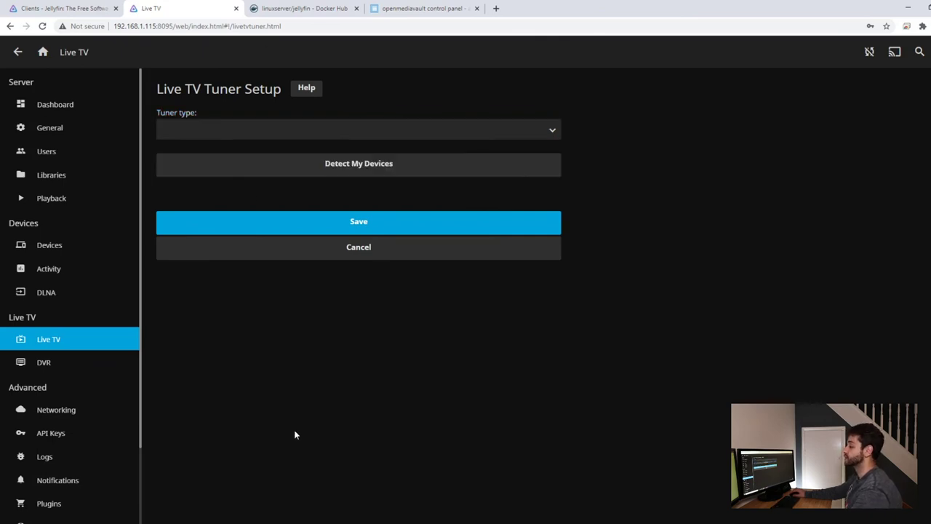